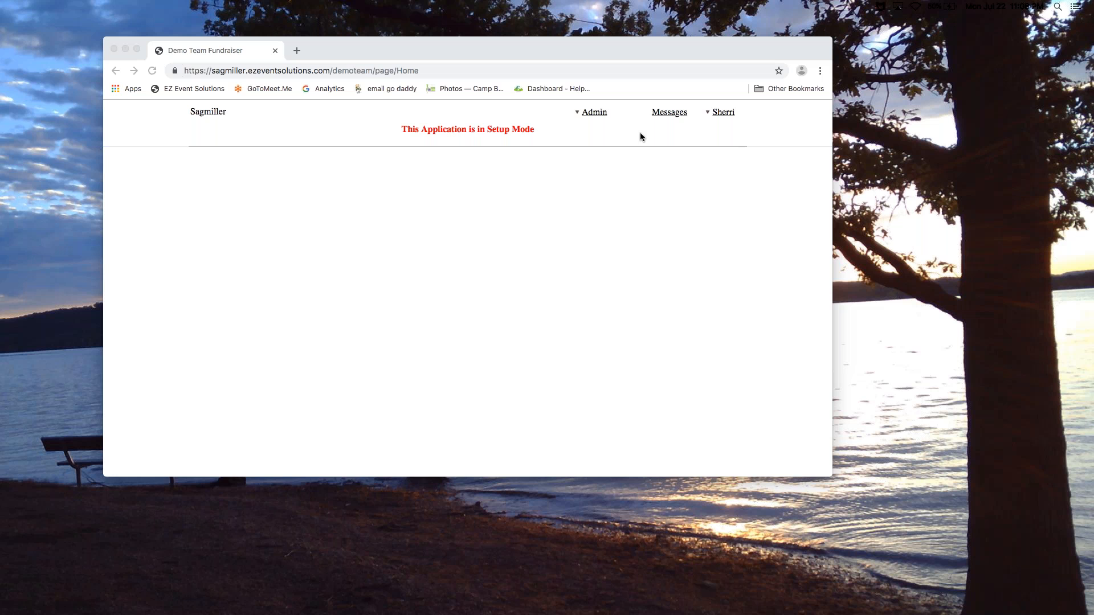
Open Page Admin for the Demo Team Fundraiser home page from the Admin menu
left_click(596, 114)
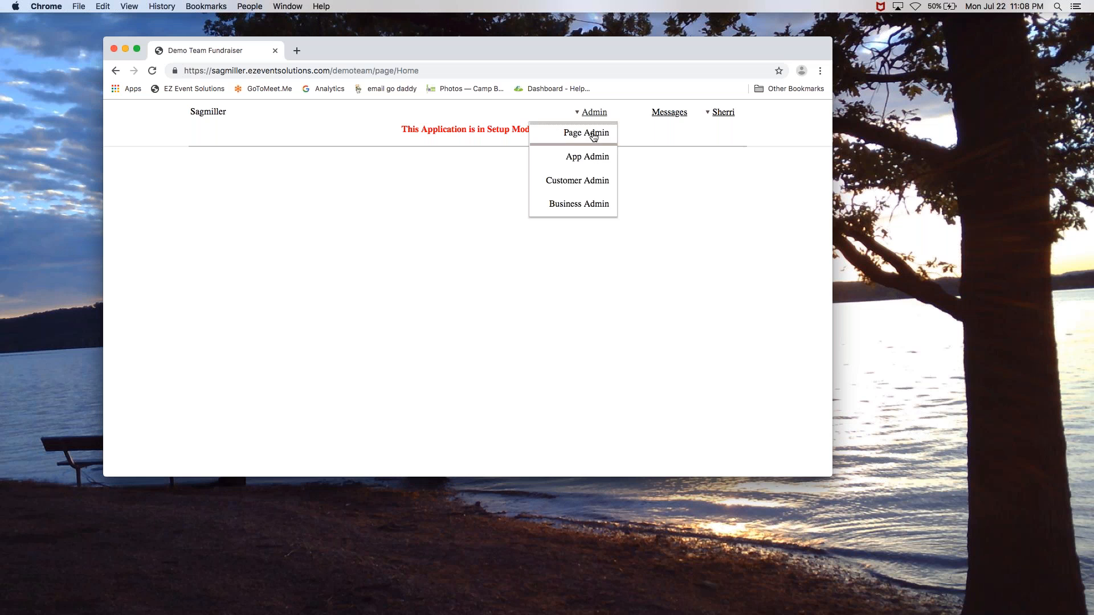
left_click(593, 135)
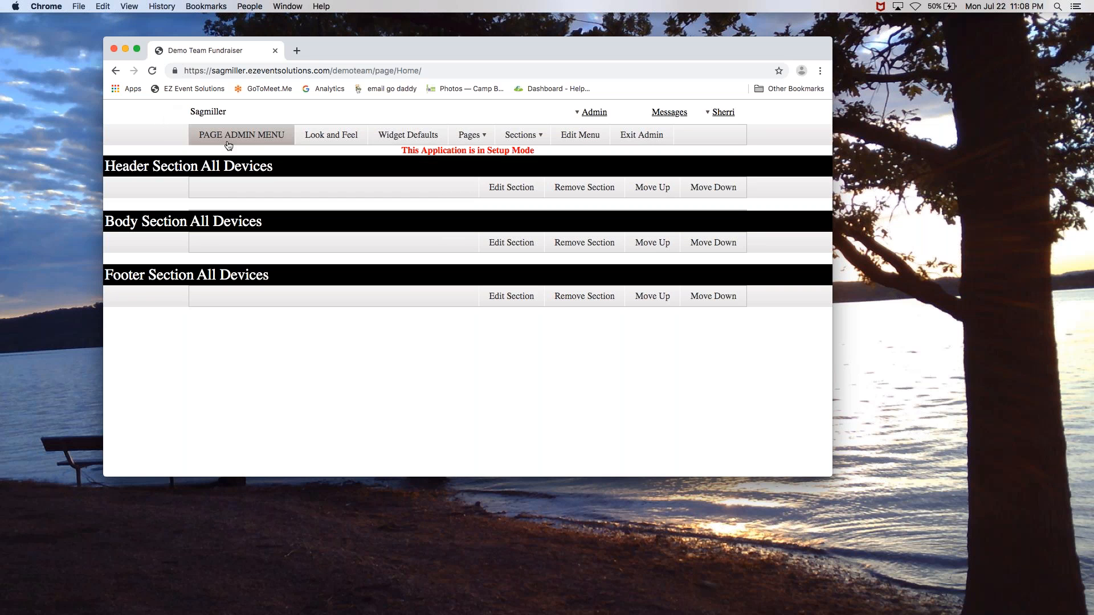
Apply the Blue Opal colour theme with a transparent background and save the look and feel
left_click(324, 140)
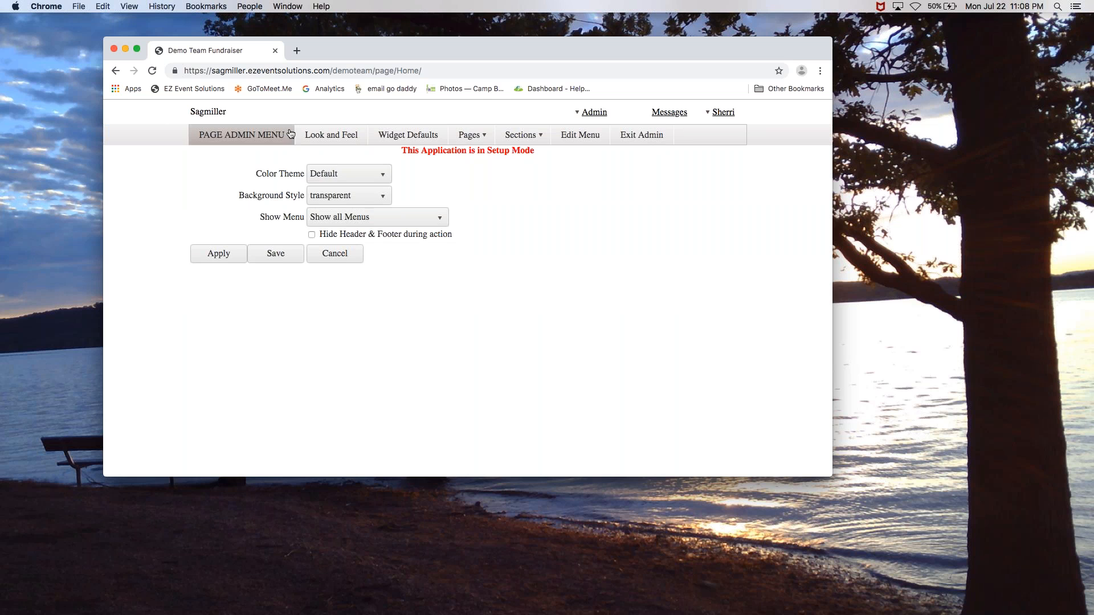
left_click(380, 177)
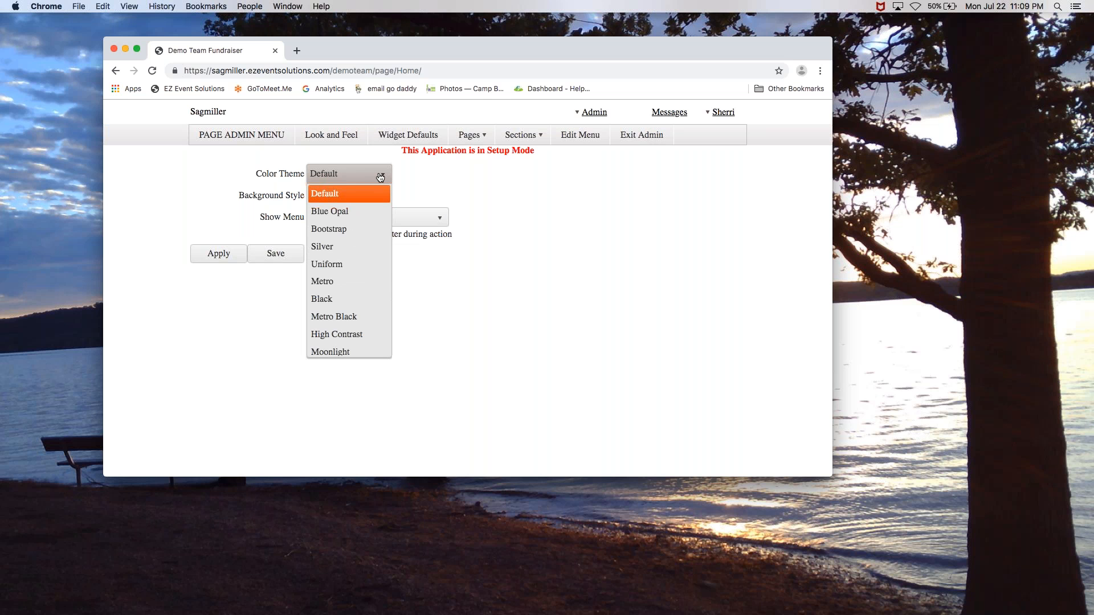
left_click(337, 214)
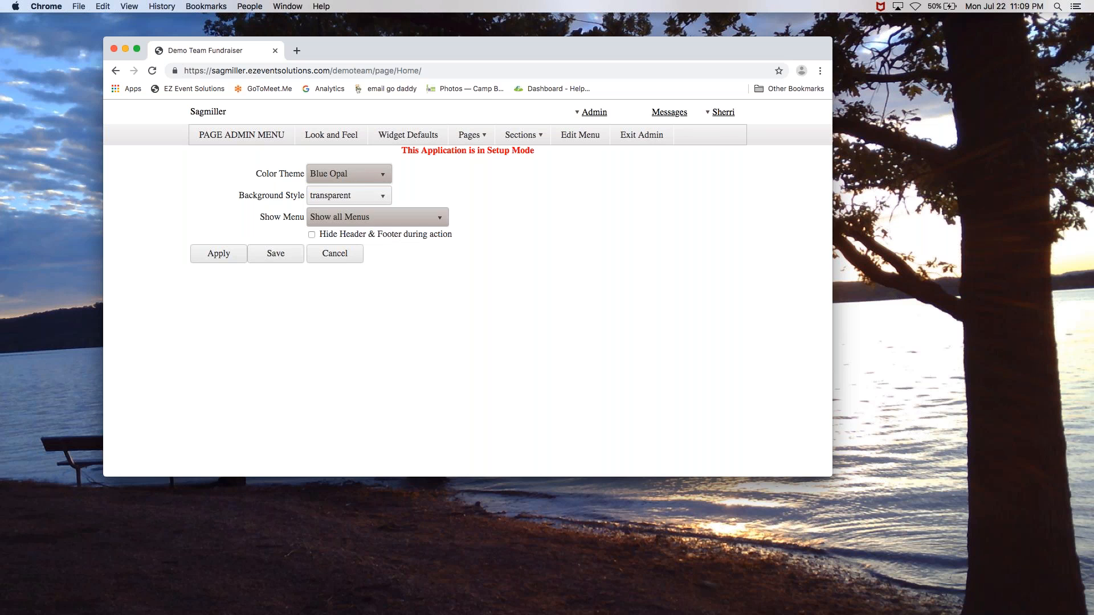
left_click(383, 197)
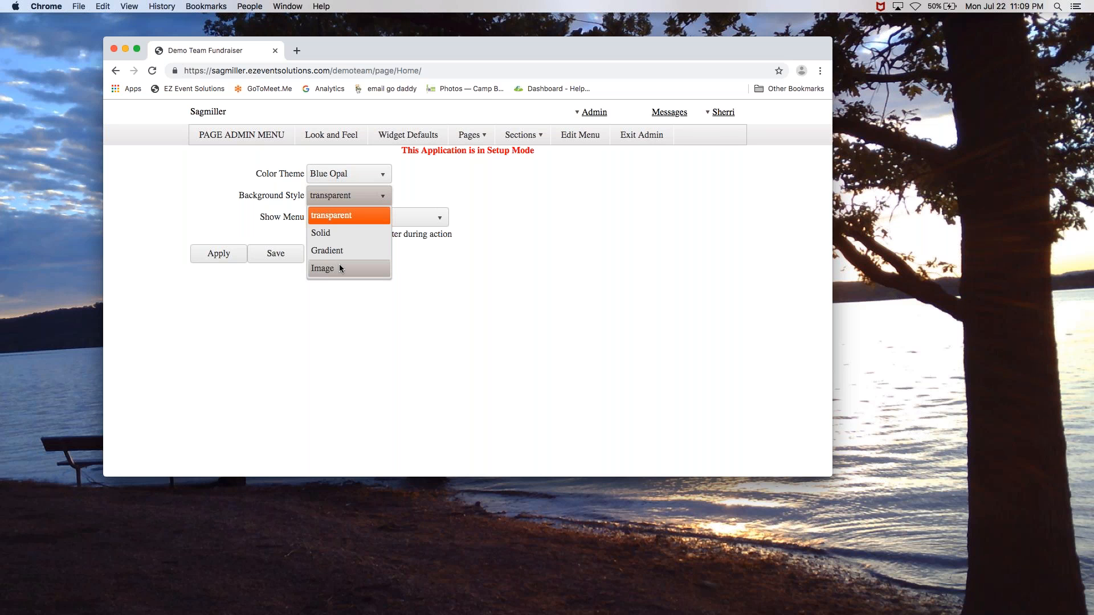
left_click(334, 217)
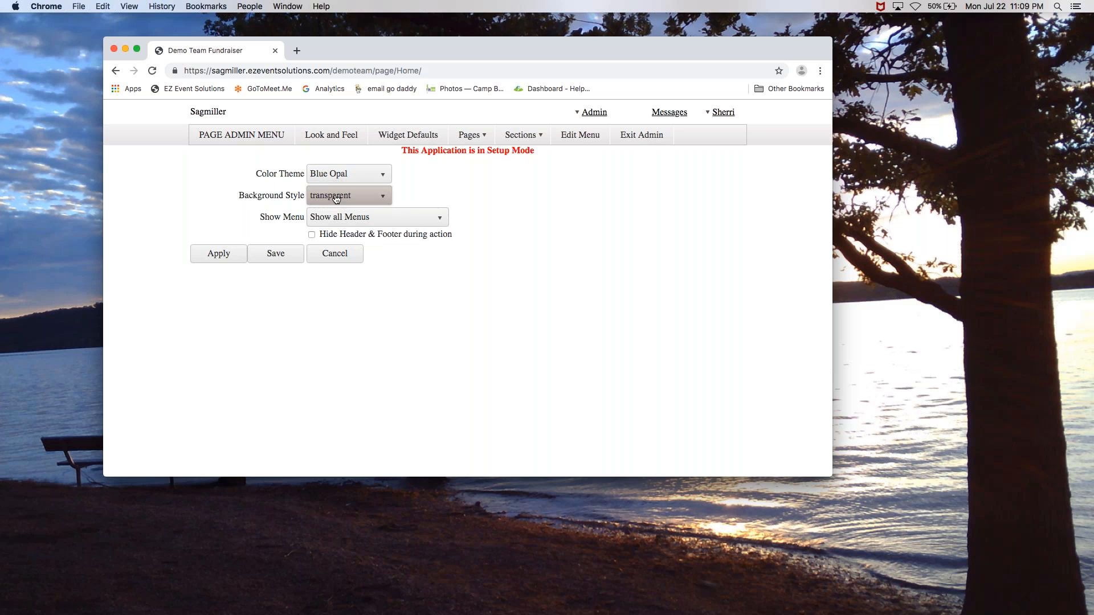
left_click(265, 260)
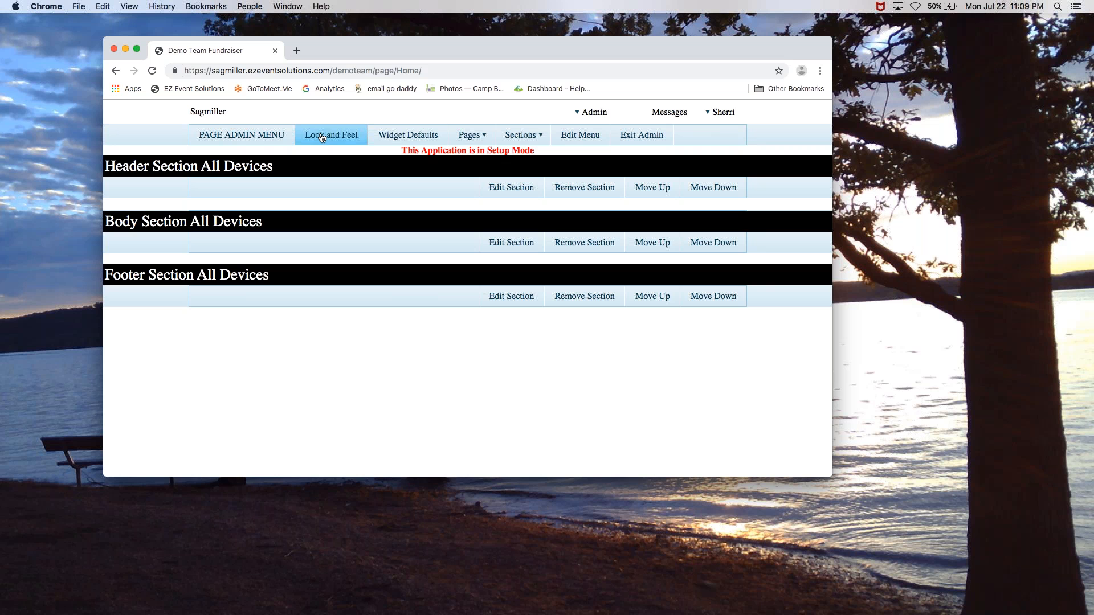
Set widget defaults to Left Column, All Devices, and the Title and both Borders style
left_click(417, 141)
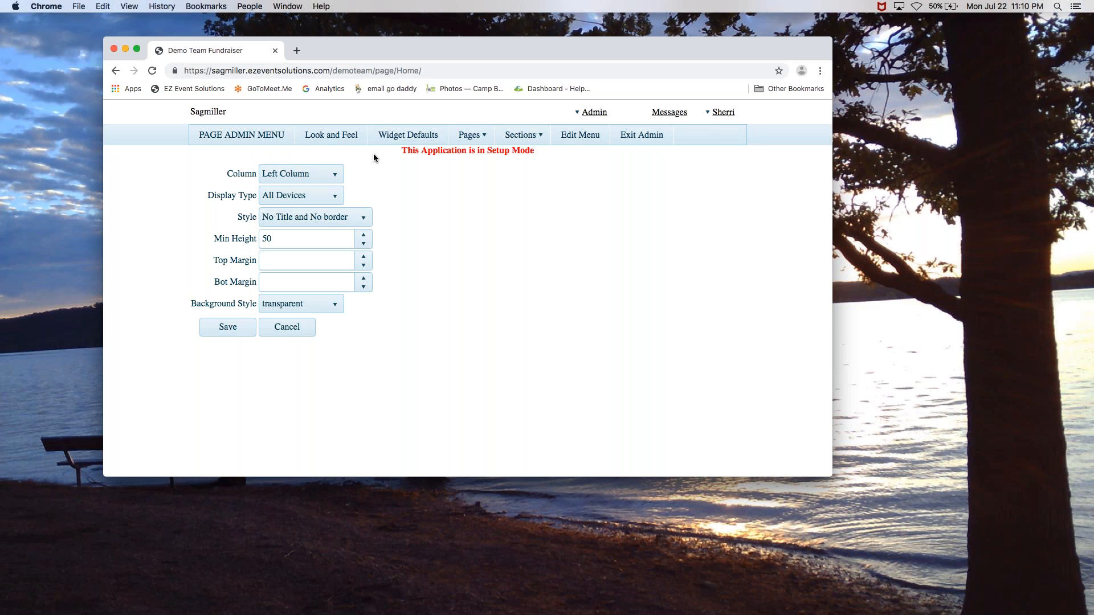
left_click(330, 178)
left_click(330, 178)
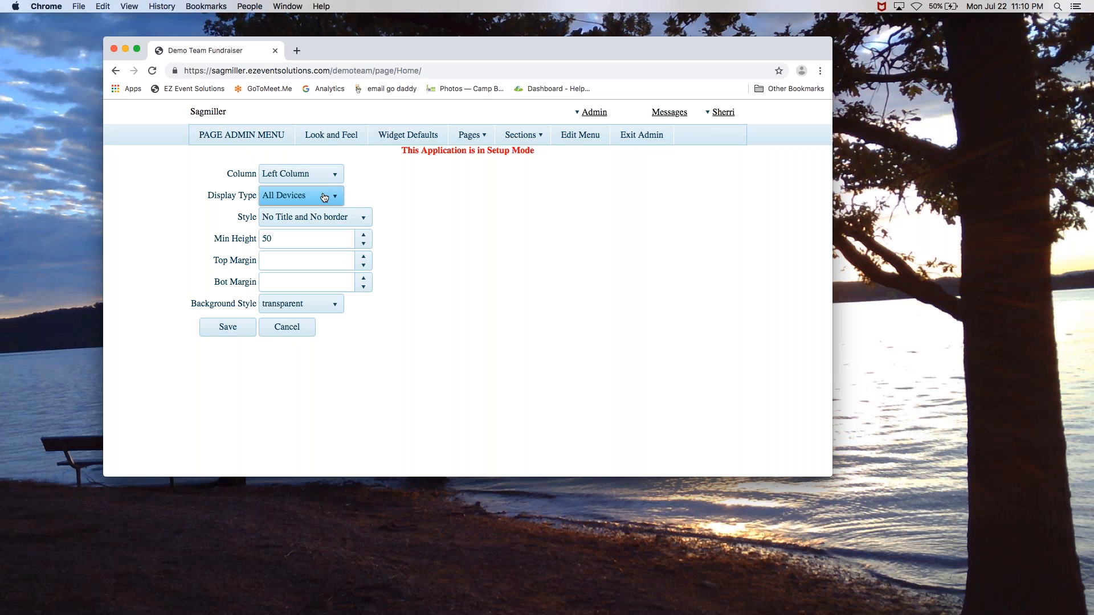
left_click(324, 197)
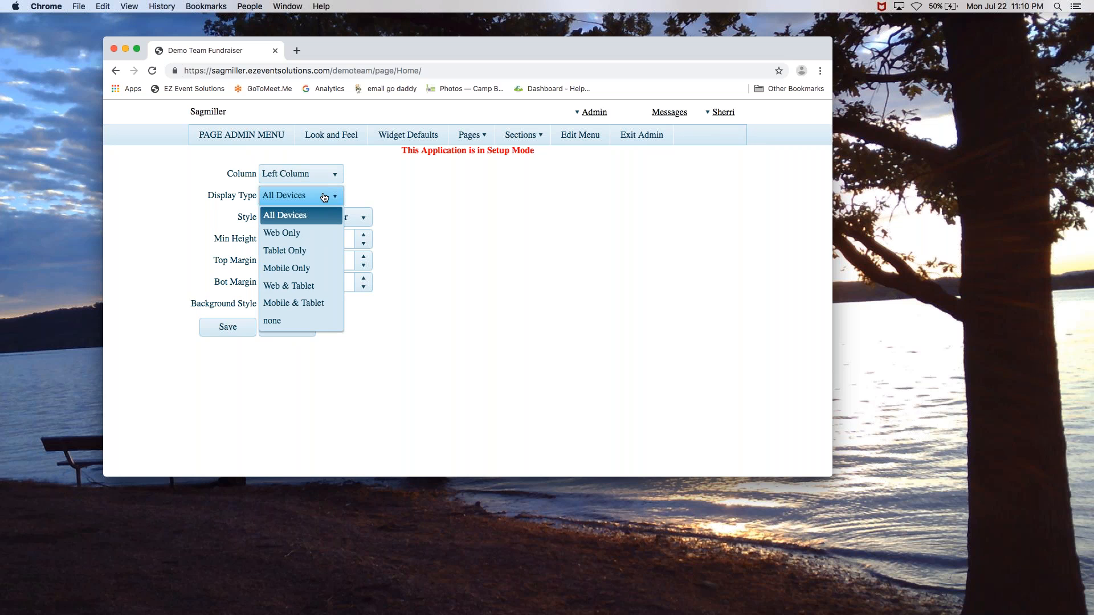
left_click(332, 197)
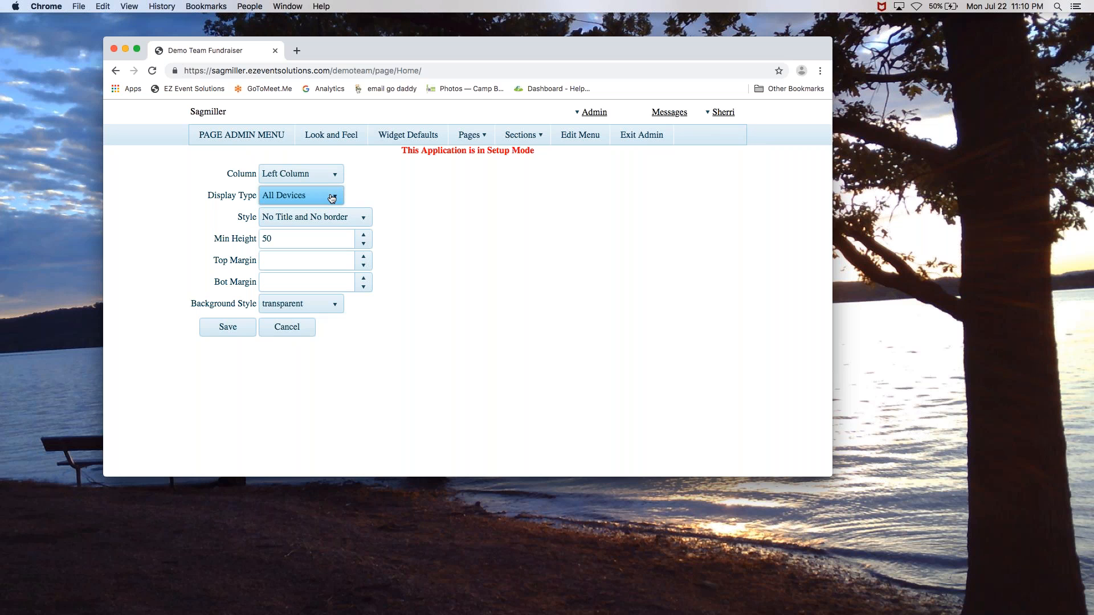
left_click(344, 217)
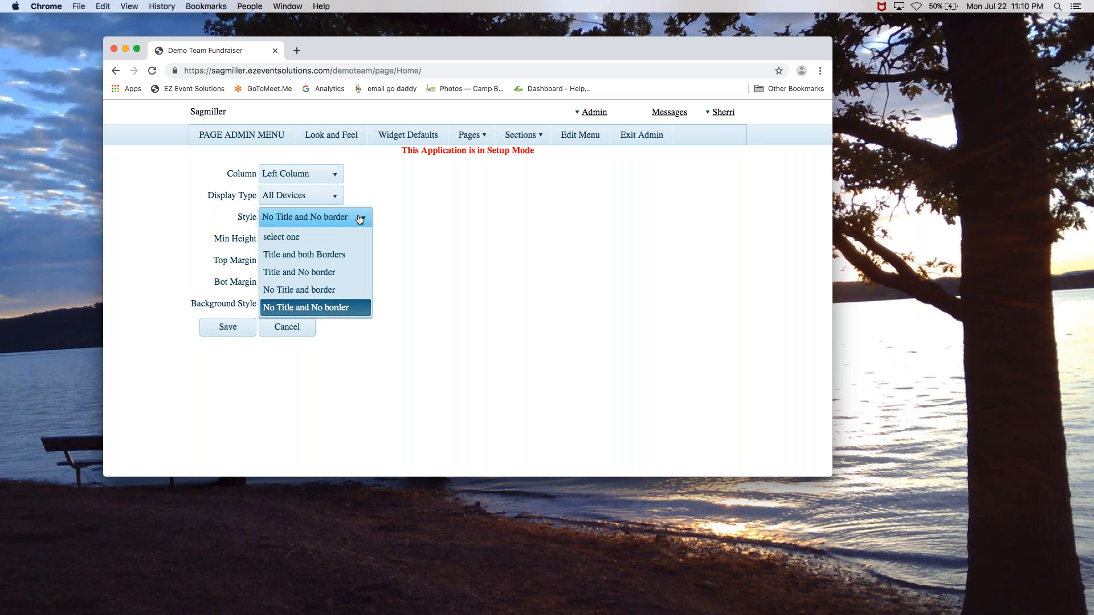
left_click(323, 256)
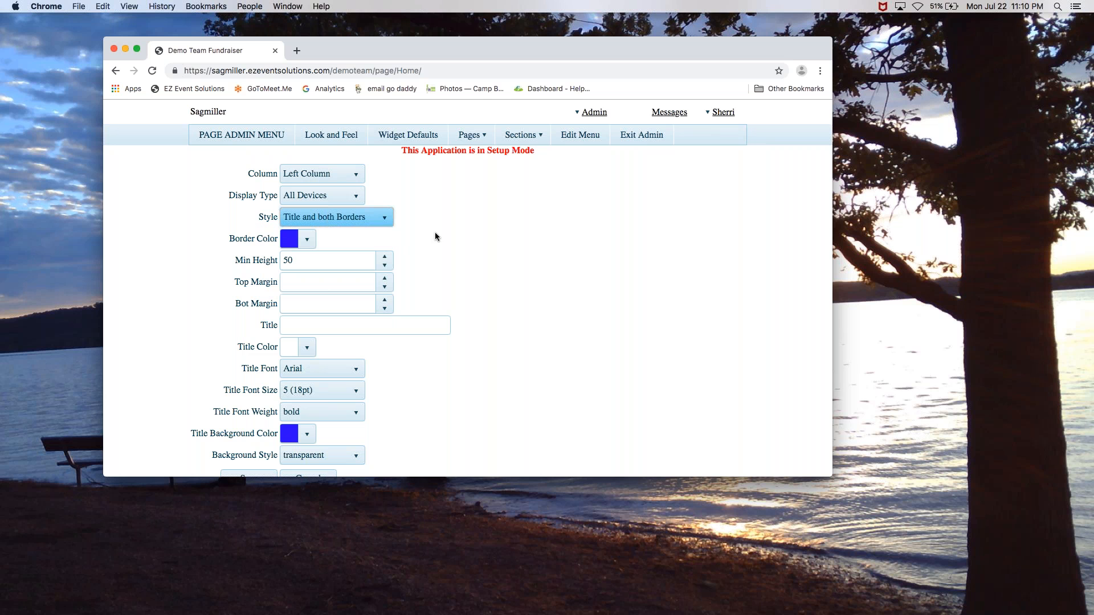
Keep the widget border colour blue and set top and bottom margins to 5
left_click(308, 240)
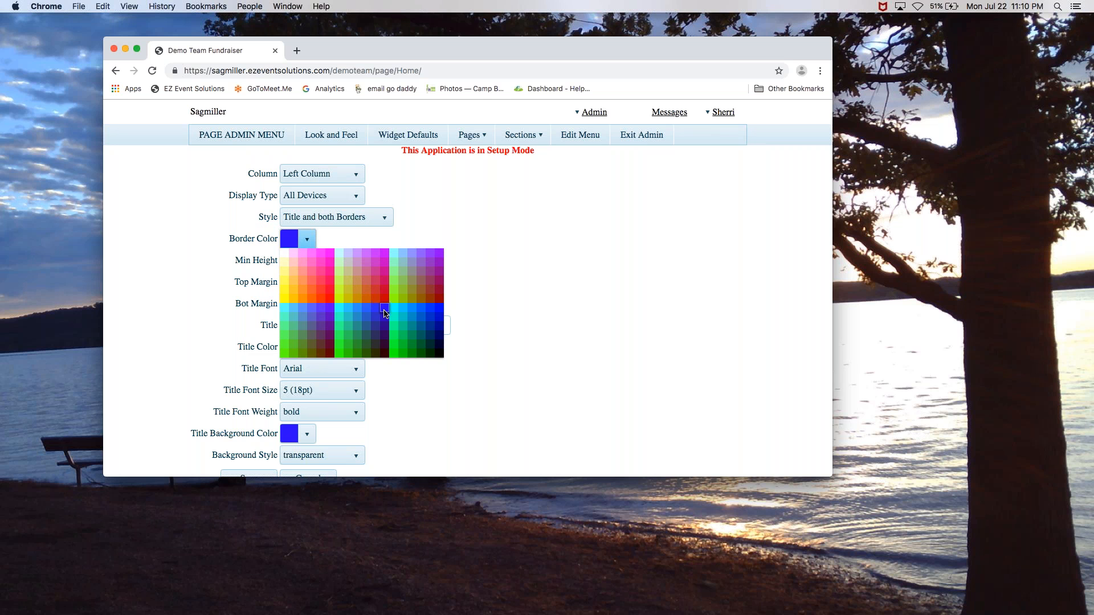
left_click(385, 311)
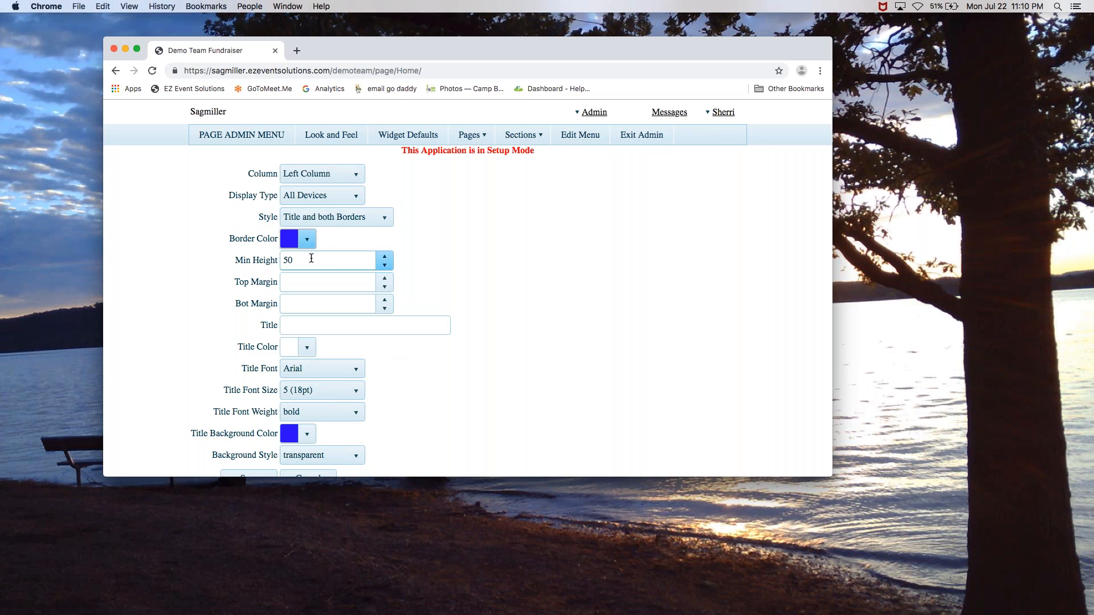
left_click(309, 282)
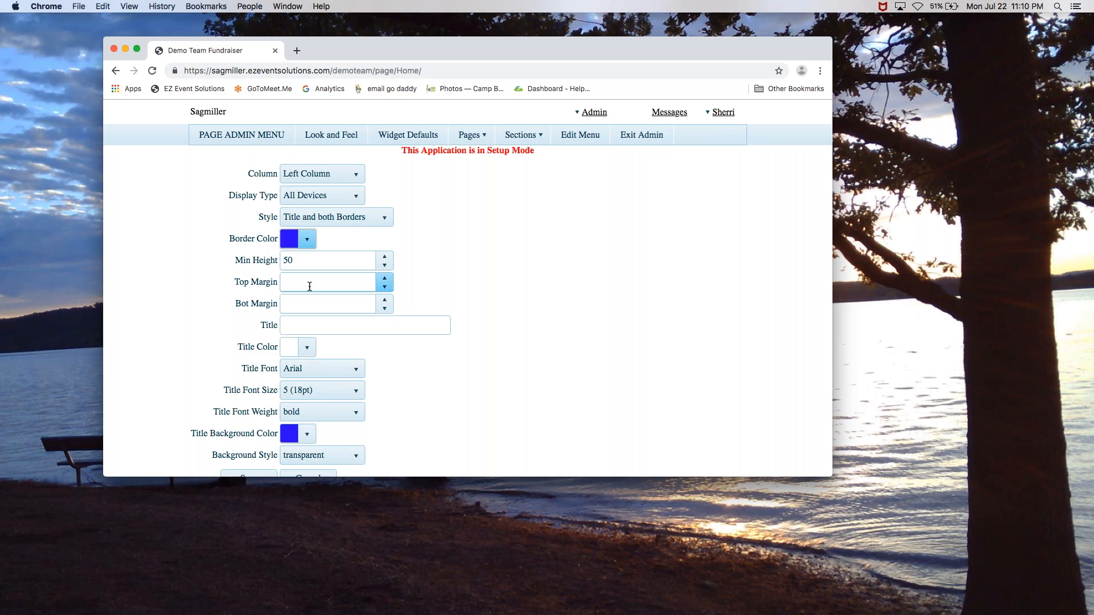
left_click(313, 283)
type("5")
left_click(316, 307)
type("5")
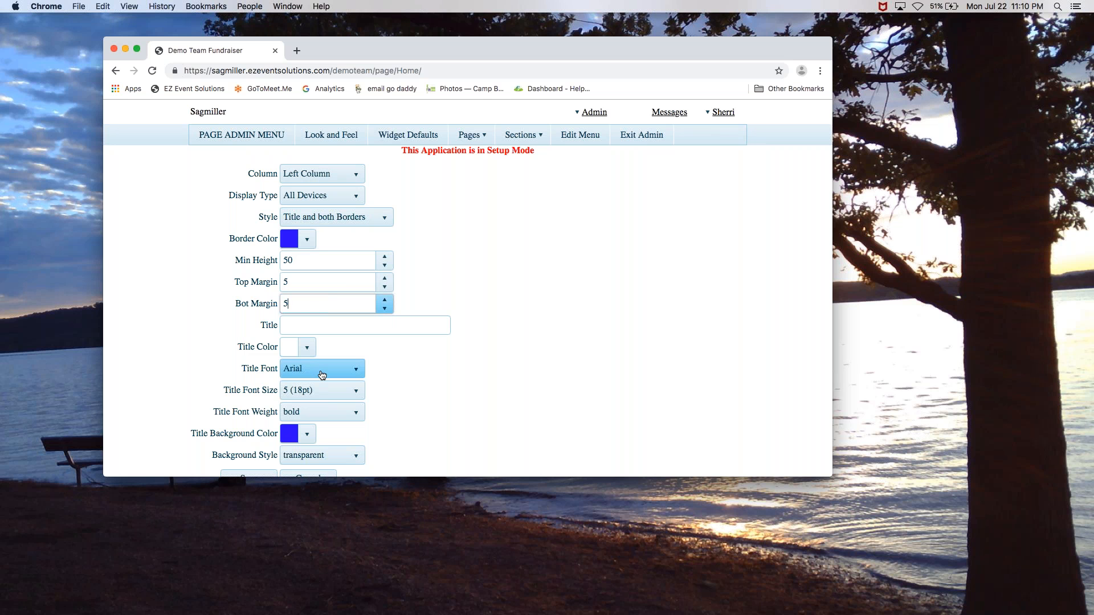
Keep the title font weight bold and save the widget defaults
left_click(329, 415)
left_click(329, 414)
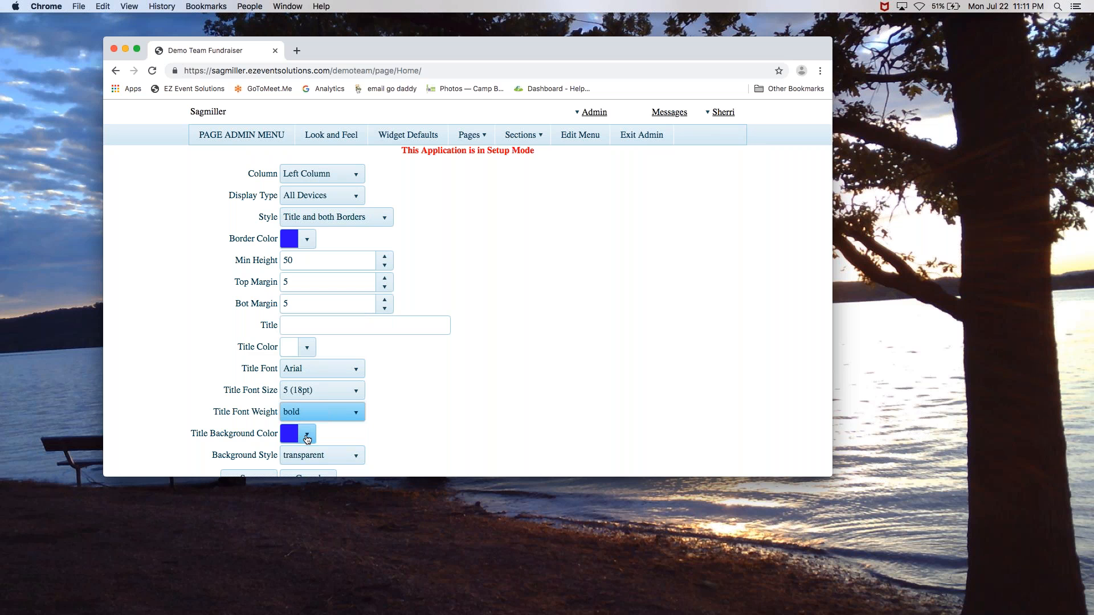
scroll(415, 436, "down", 5)
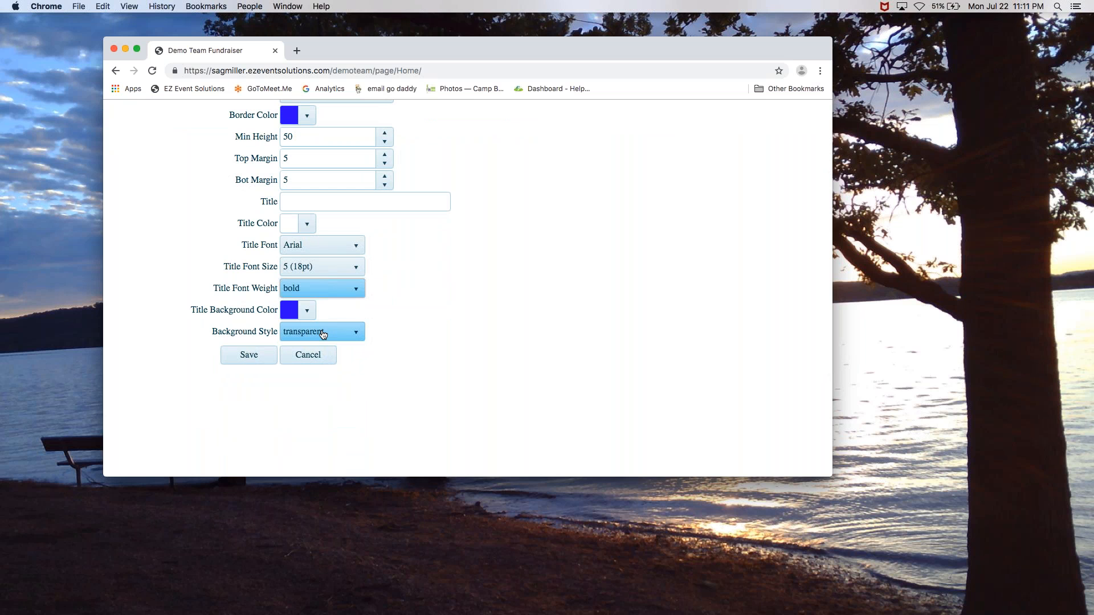
left_click(249, 355)
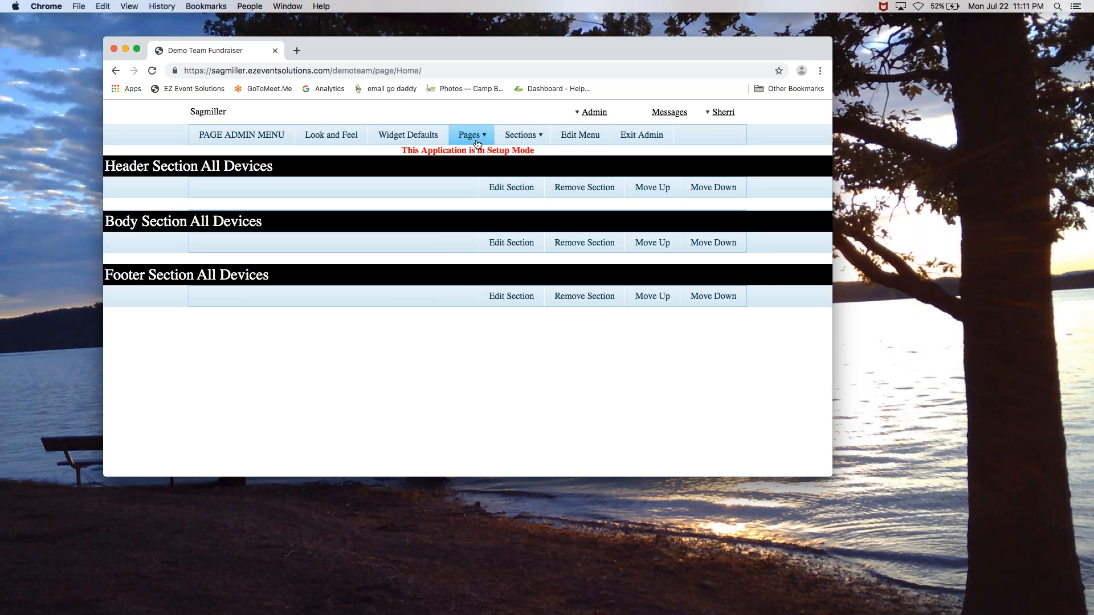
left_click(536, 136)
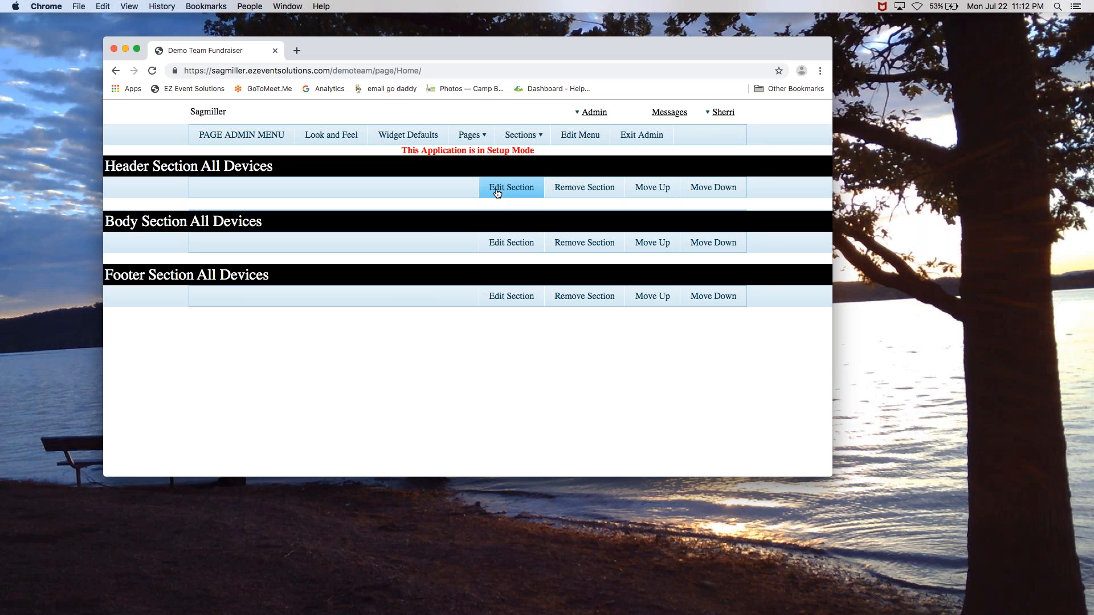
Edit the Body section and open its Widget Gallery, which lists GOAL CHART
left_click(505, 247)
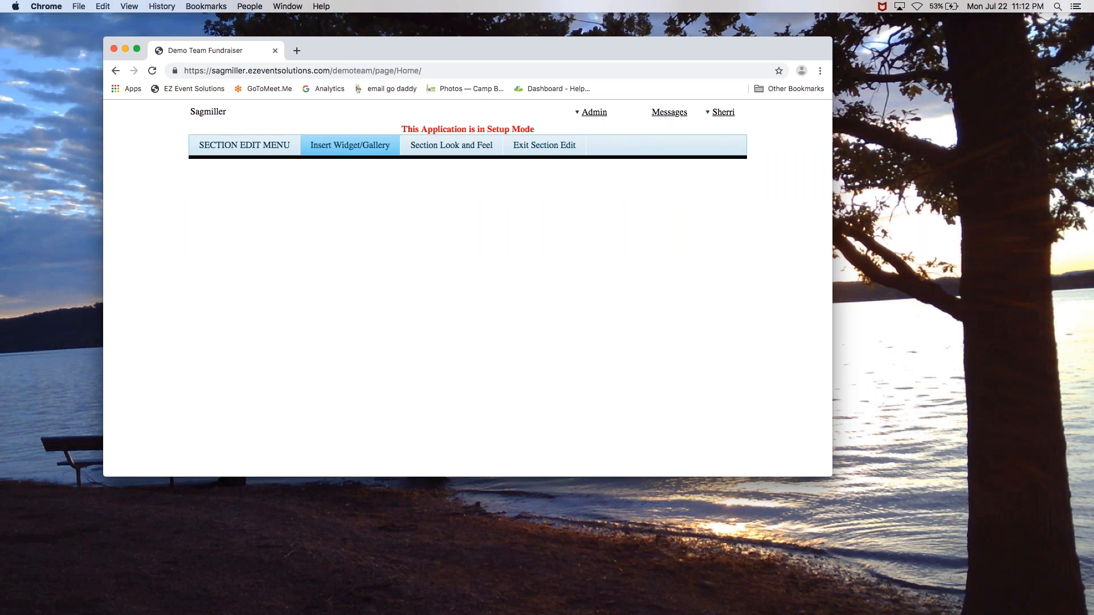
left_click(373, 150)
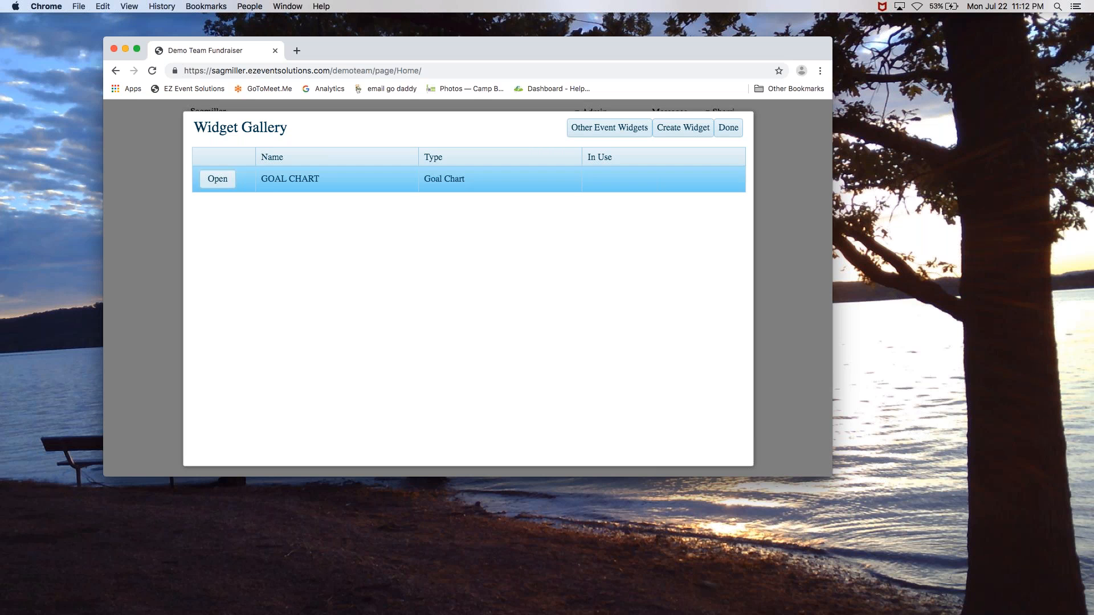
Start creating a new widget from the Widget Gallery
left_click(684, 129)
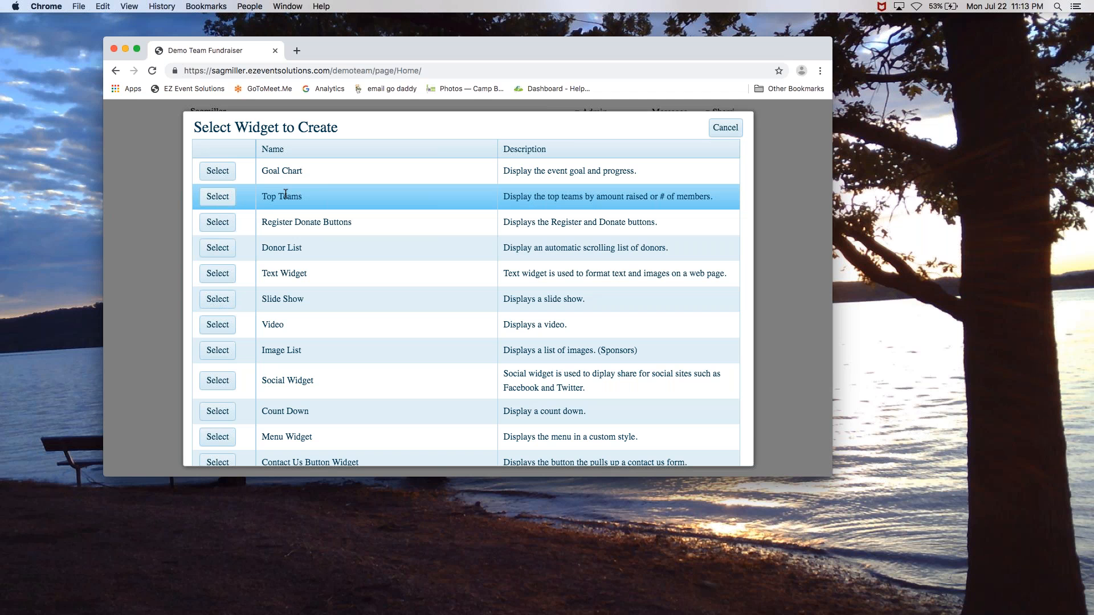
Create a Top Teams widget named 'Top Teams by $', titled 'Top Fundraising Teams', and save it
left_click(221, 197)
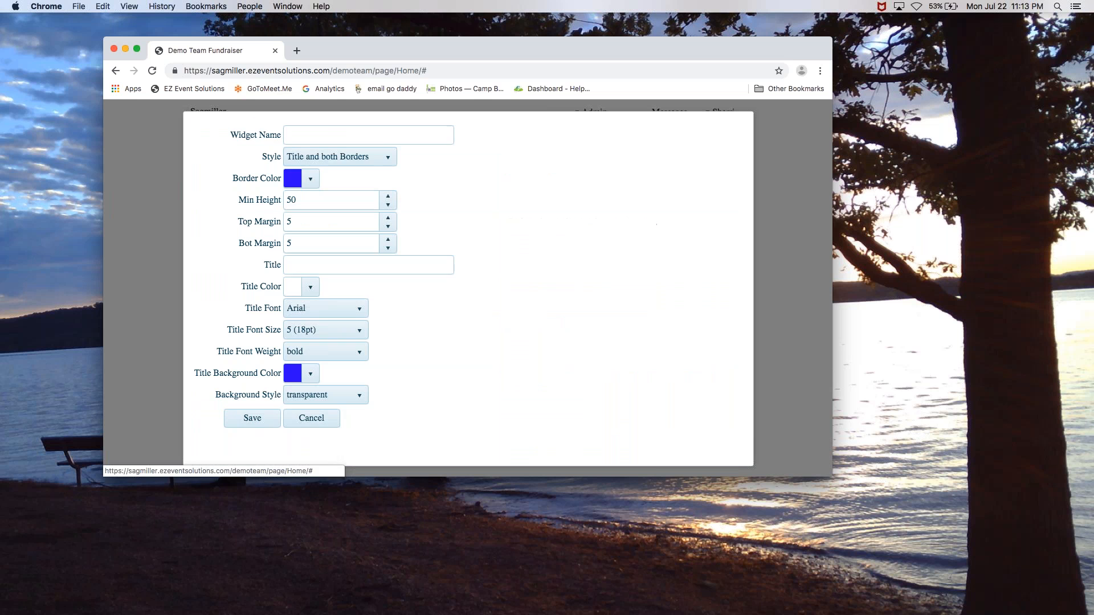
left_click(381, 136)
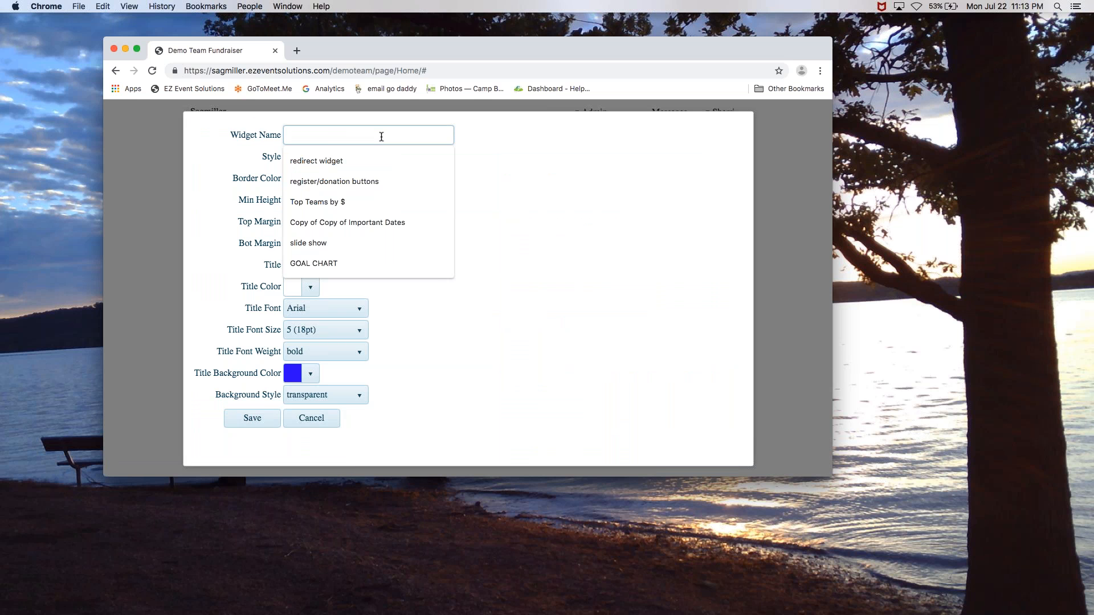
left_click(337, 202)
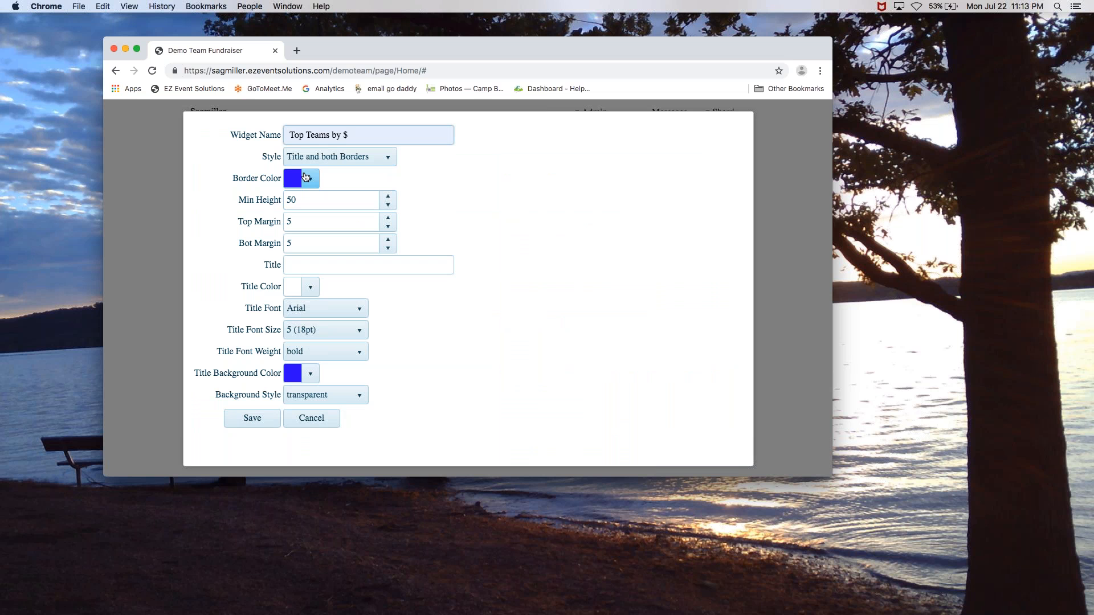
left_click(324, 264)
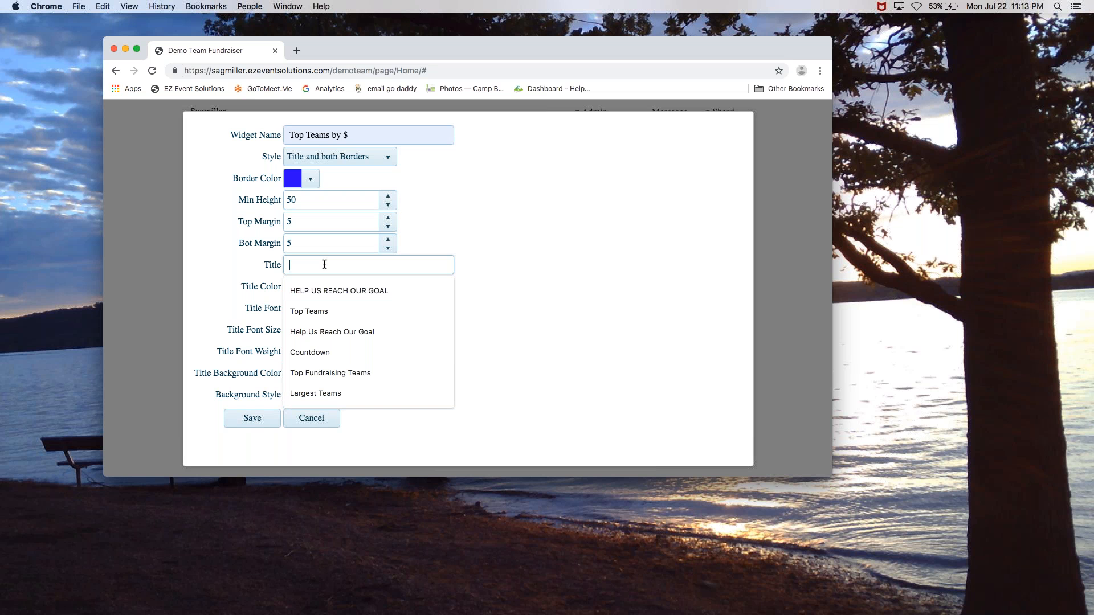
left_click(310, 373)
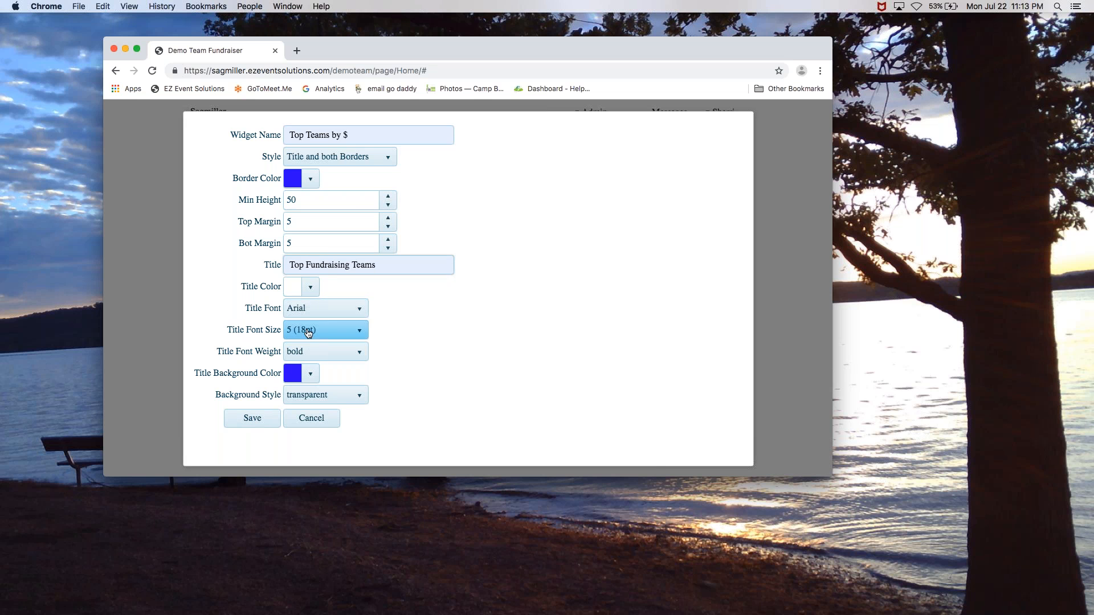
left_click(251, 419)
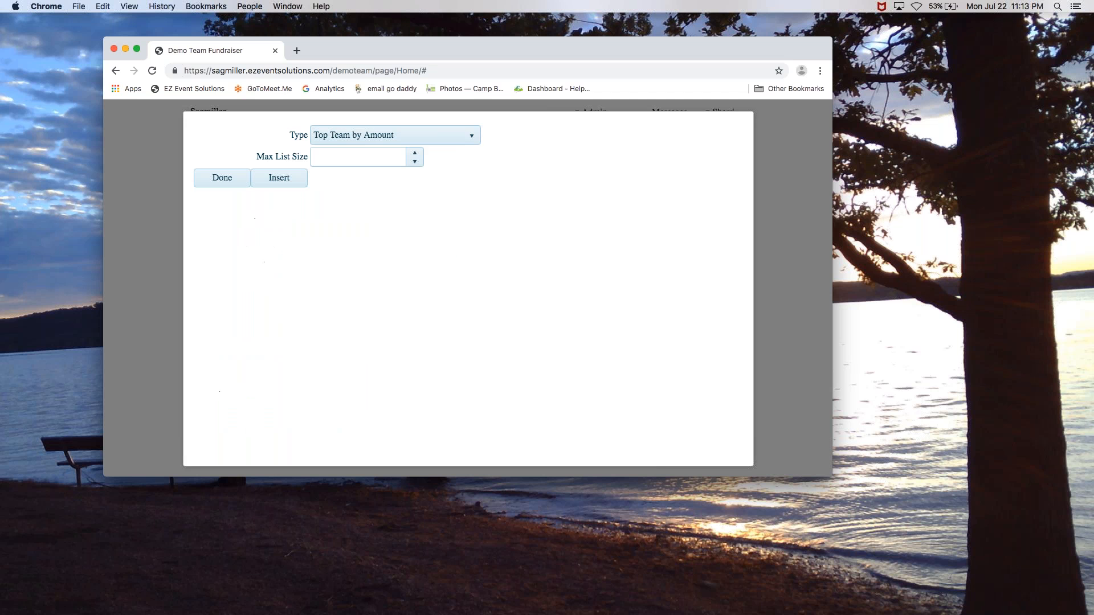
left_click(430, 143)
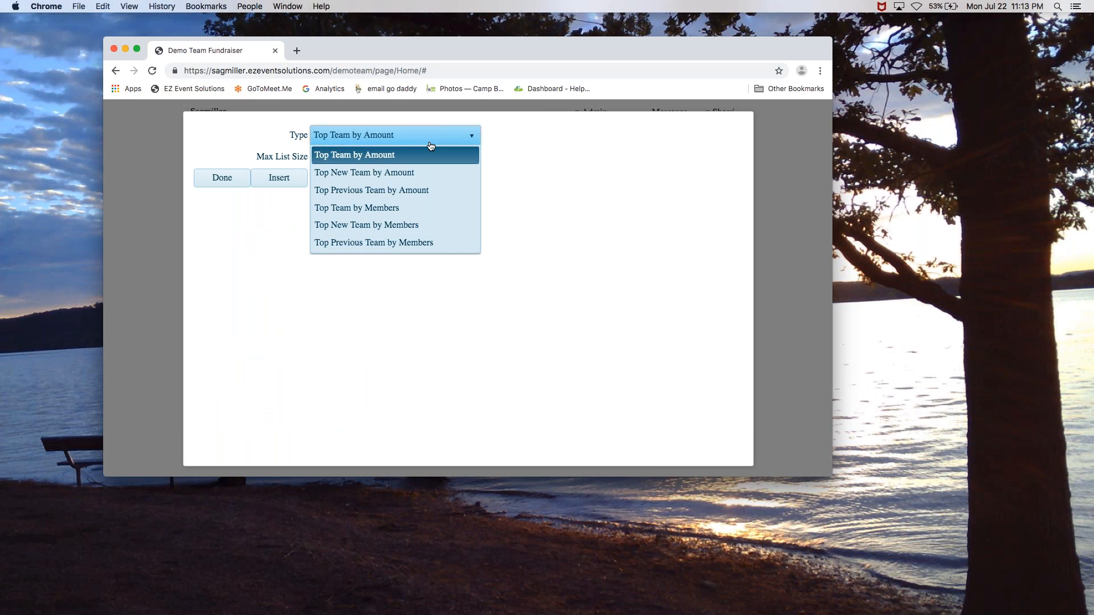
Rank teams by amount with a maximum list size of 10, and insert the widget
left_click(430, 147)
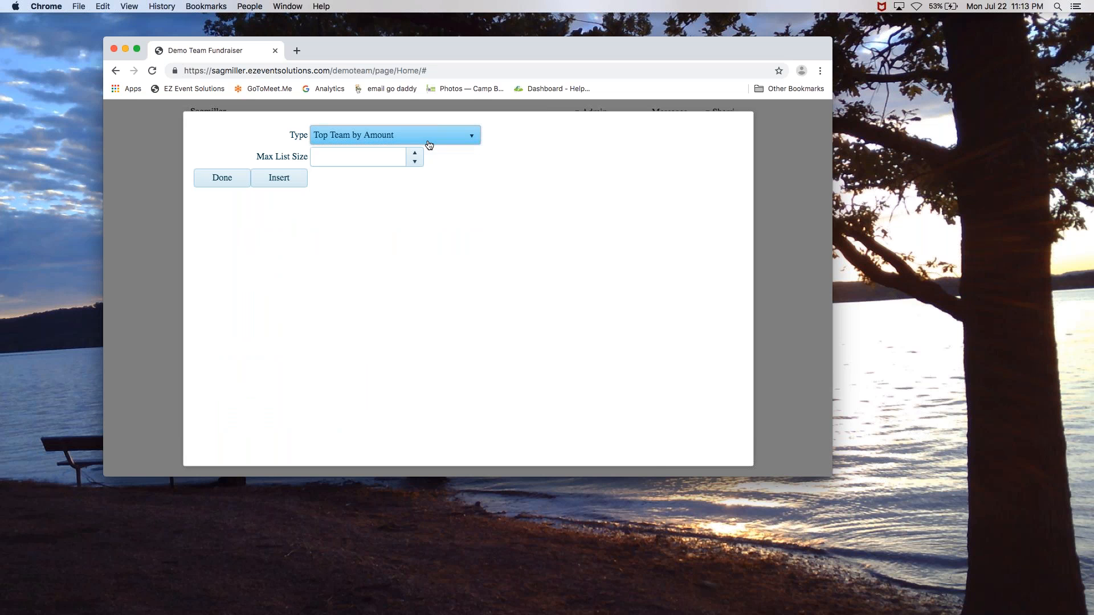
left_click(377, 156)
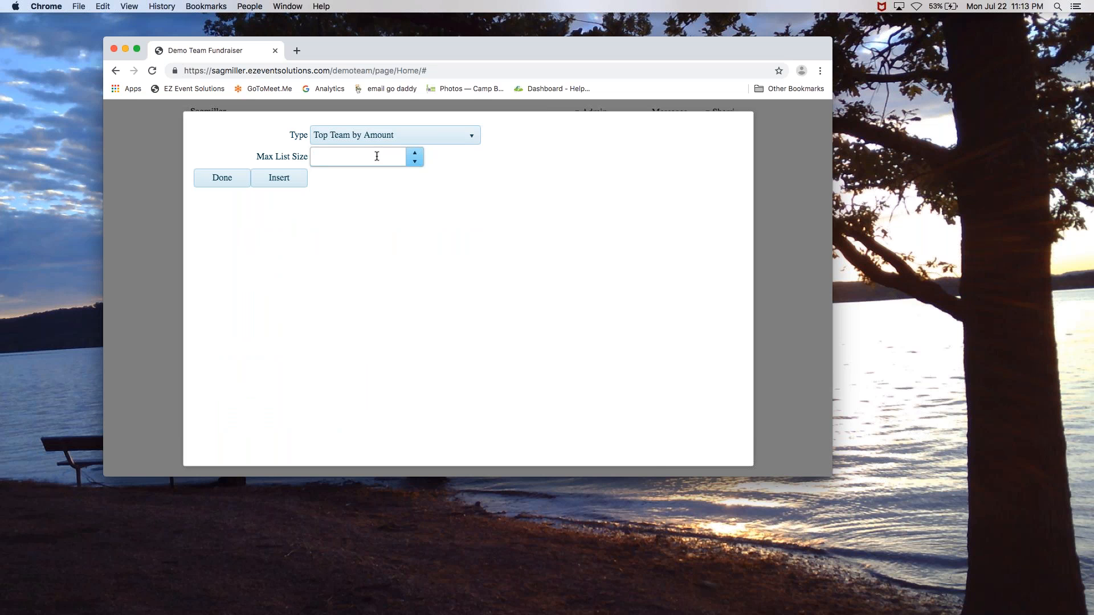
type("10")
left_click(391, 206)
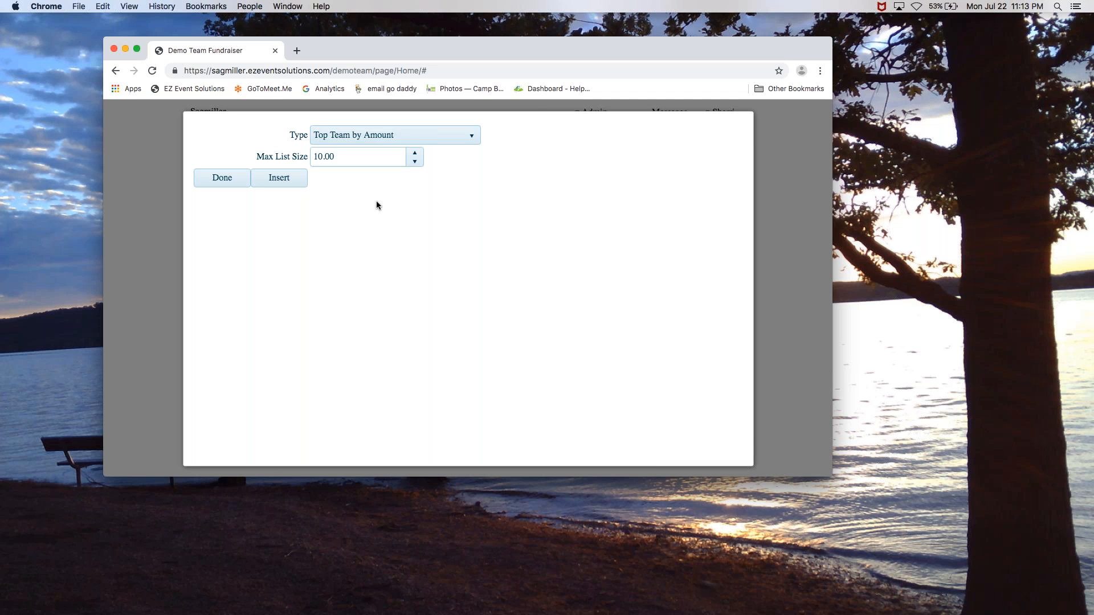
left_click(292, 179)
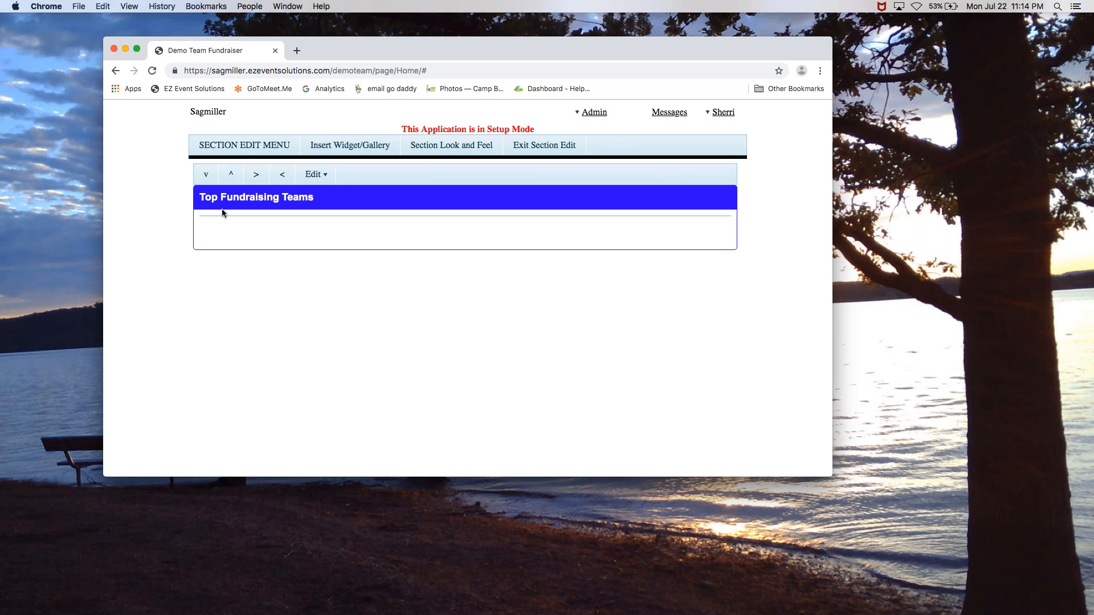
Give the Body section a Two Columns (wide on left) layout with a 200 minimum height
left_click(436, 150)
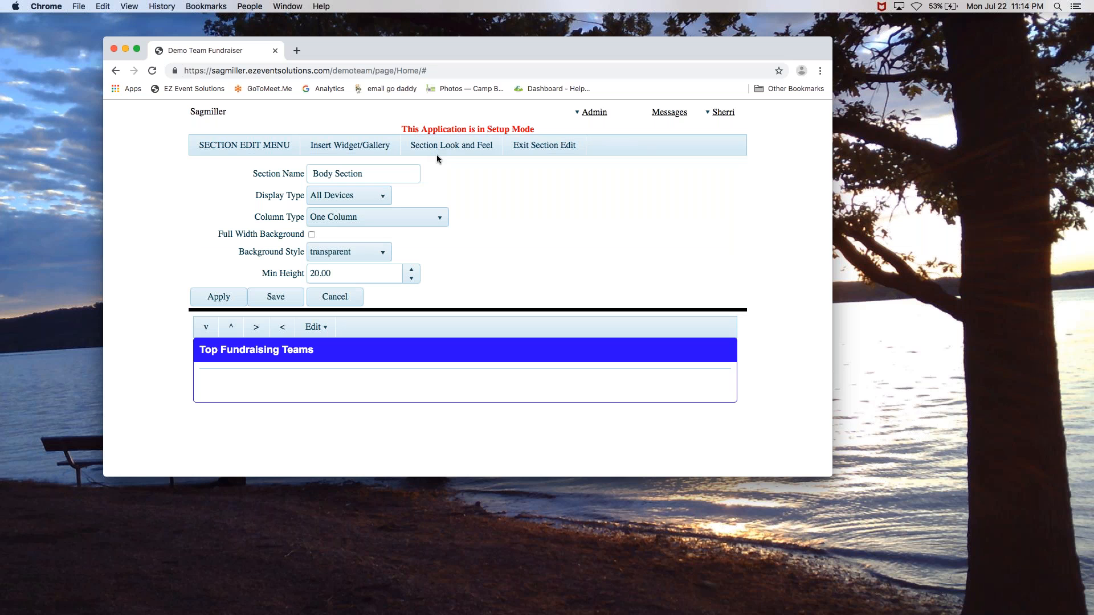
left_click(379, 227)
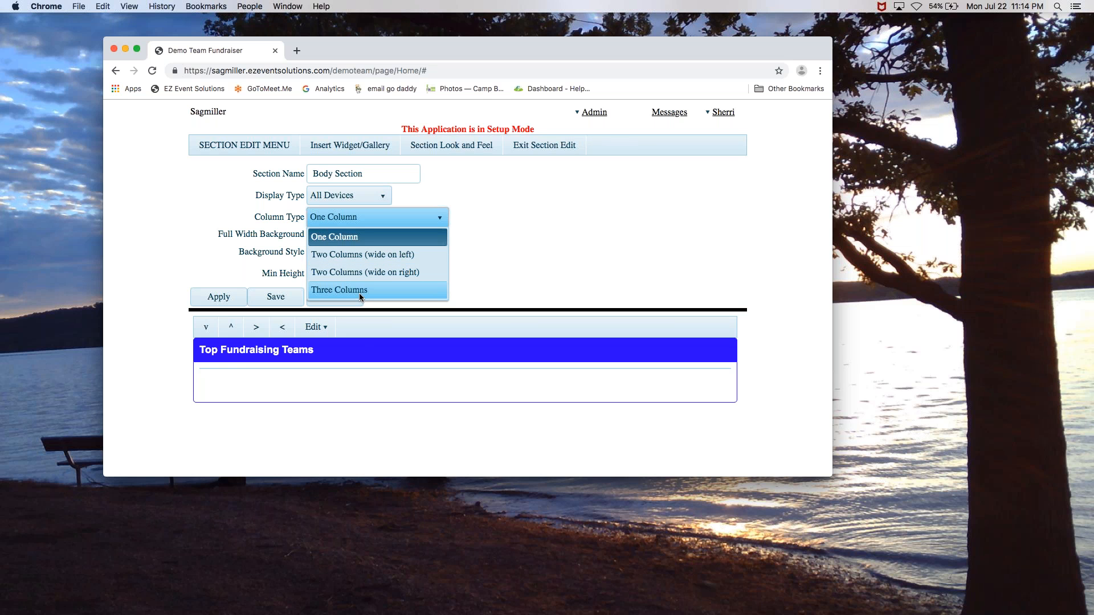
left_click(367, 255)
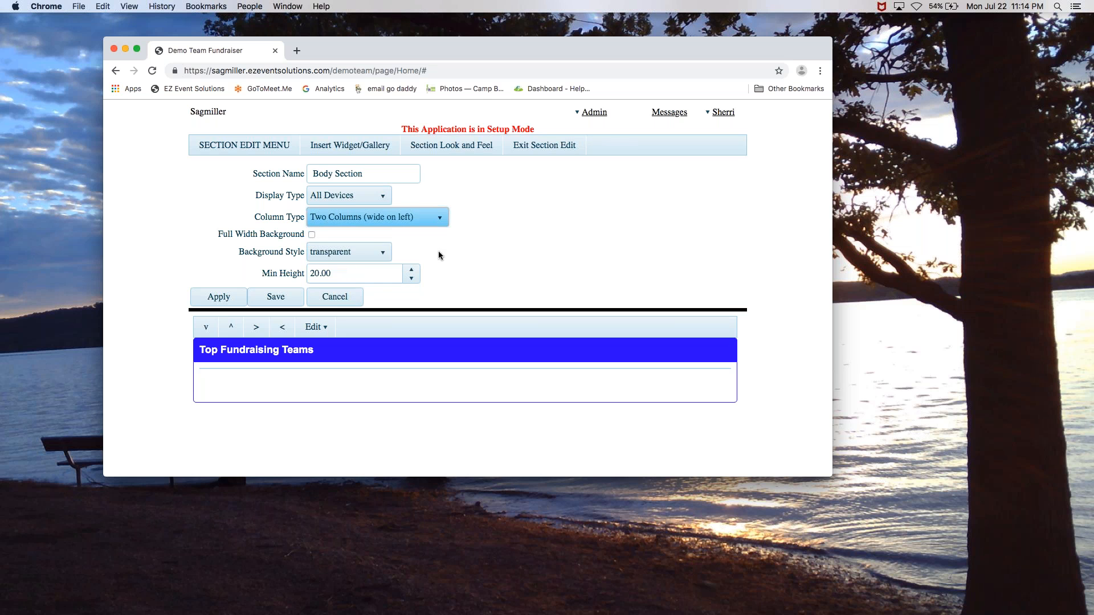
double_click(319, 273)
type("20")
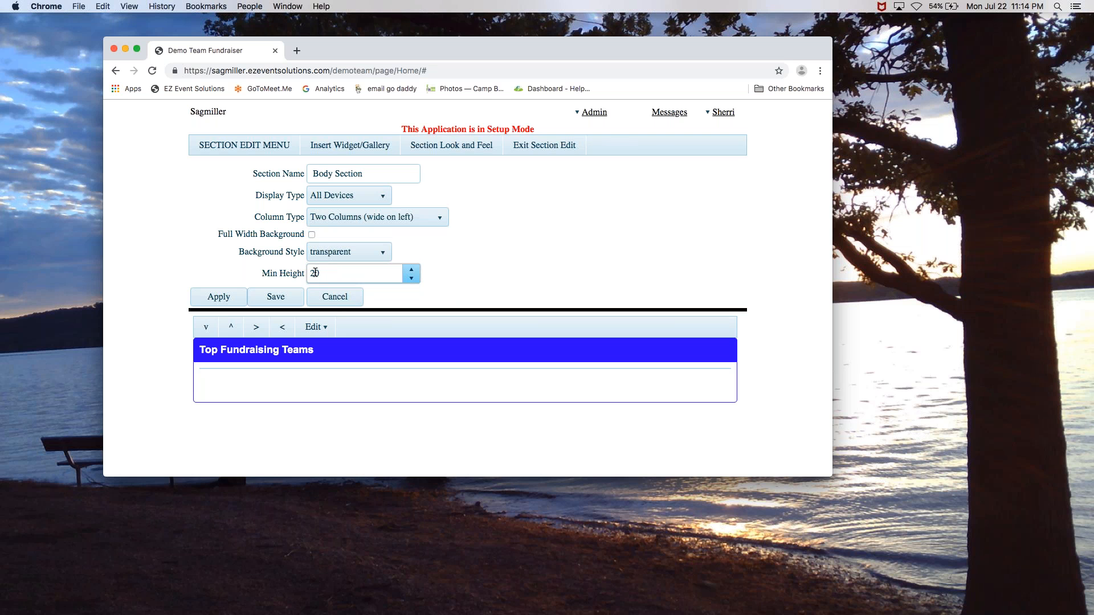
type("0")
left_click(481, 283)
left_click(340, 274)
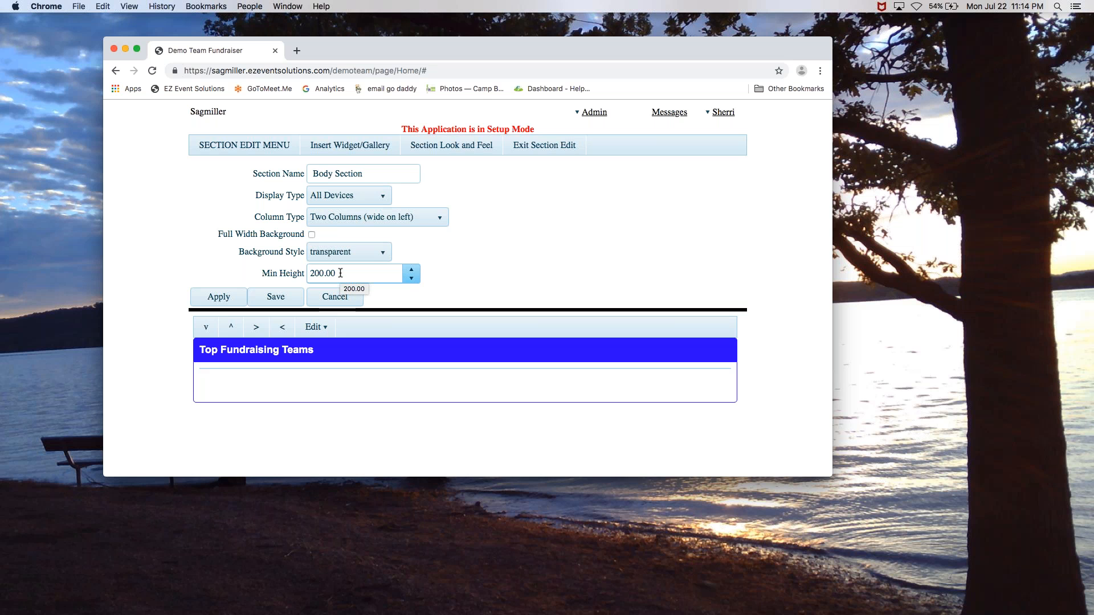
left_click(277, 298)
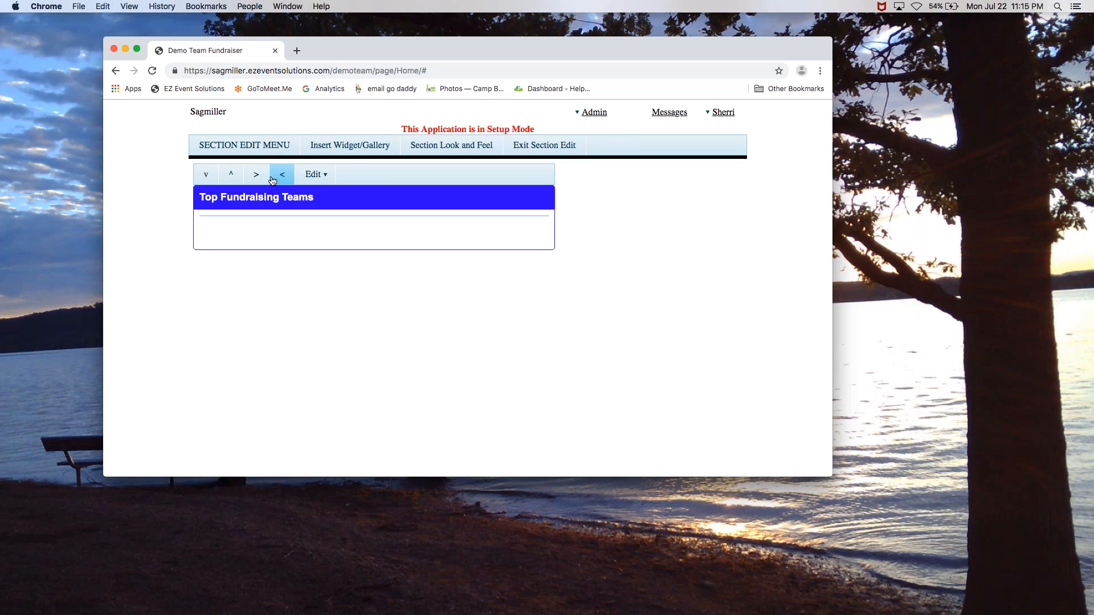
Open the existing GOAL CHART widget, review and save its settings, and insert it into the section
left_click(353, 150)
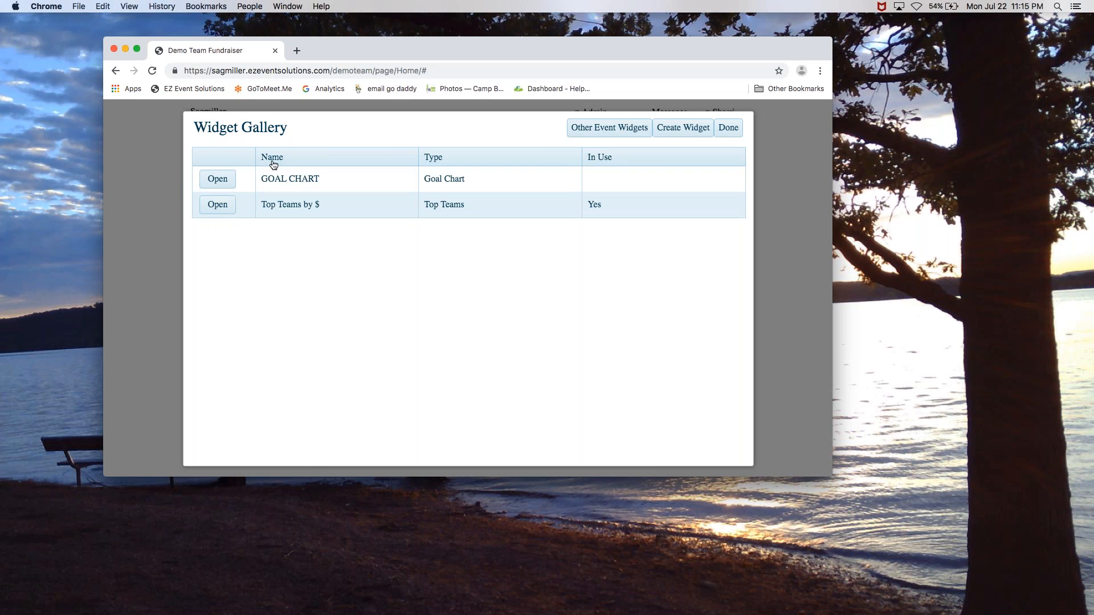
left_click(222, 182)
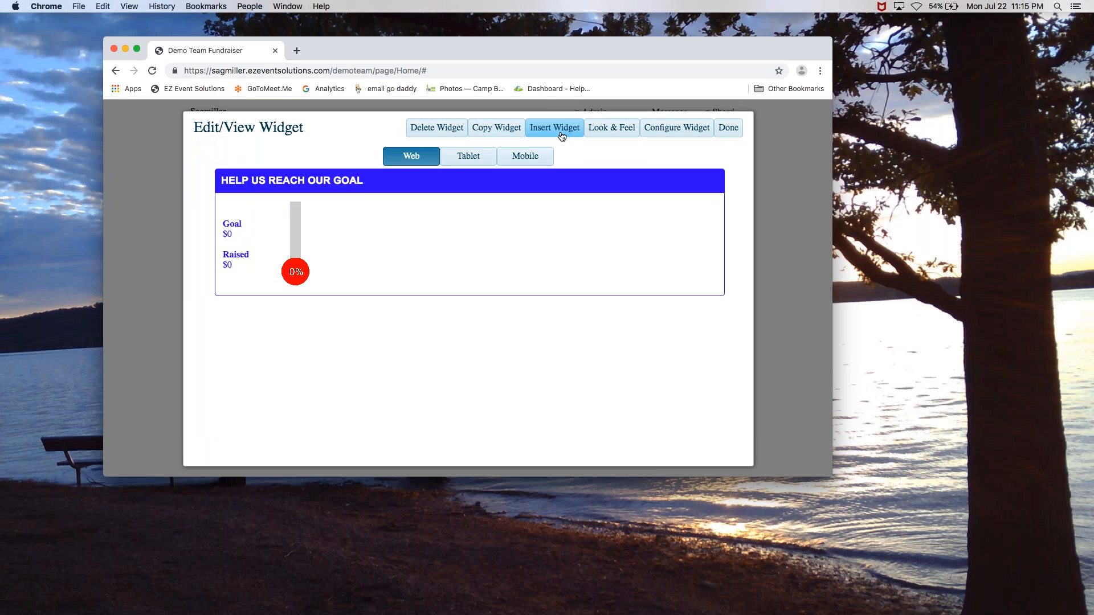
left_click(614, 135)
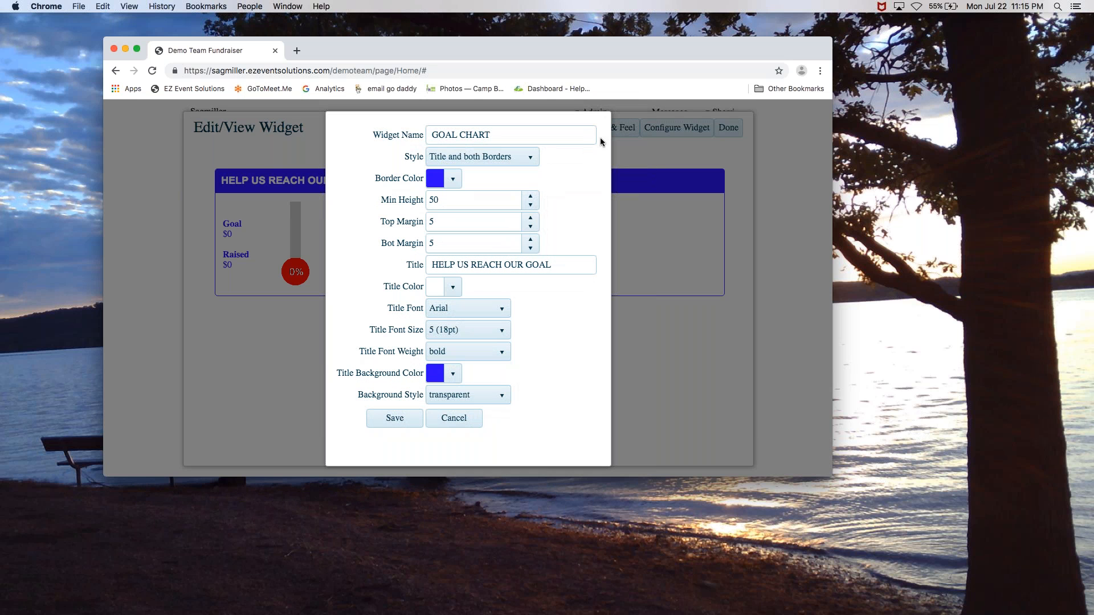
left_click(442, 417)
left_click(677, 128)
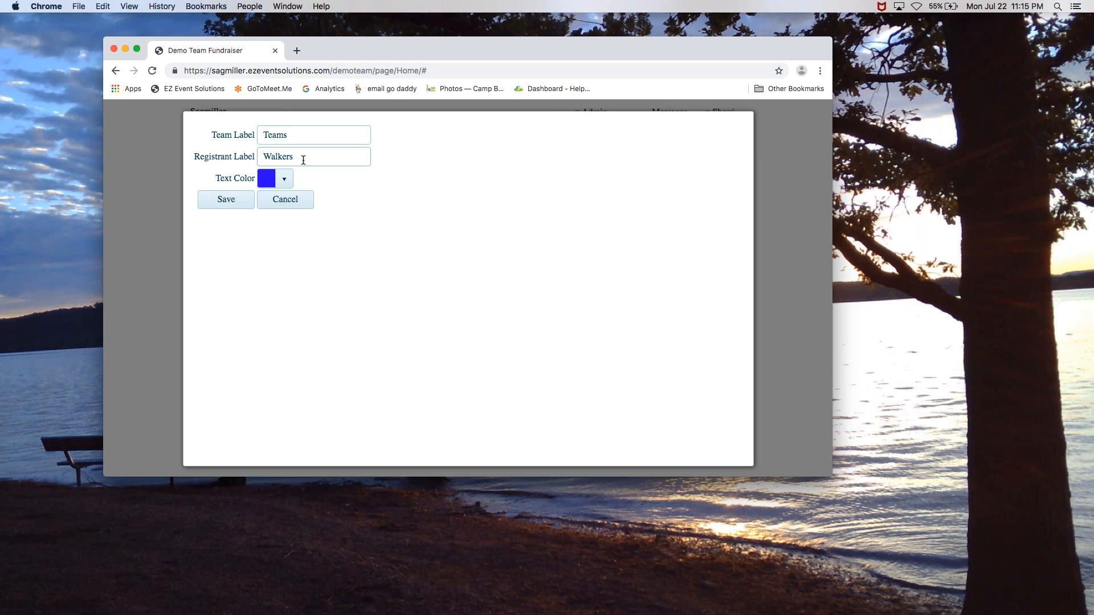
left_click(227, 200)
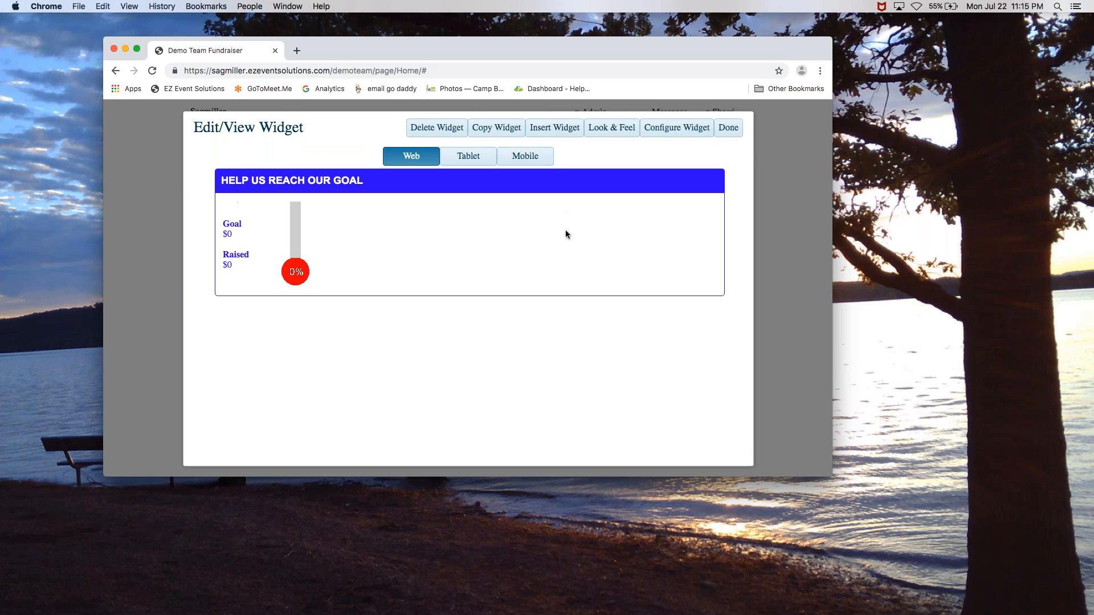
left_click(557, 131)
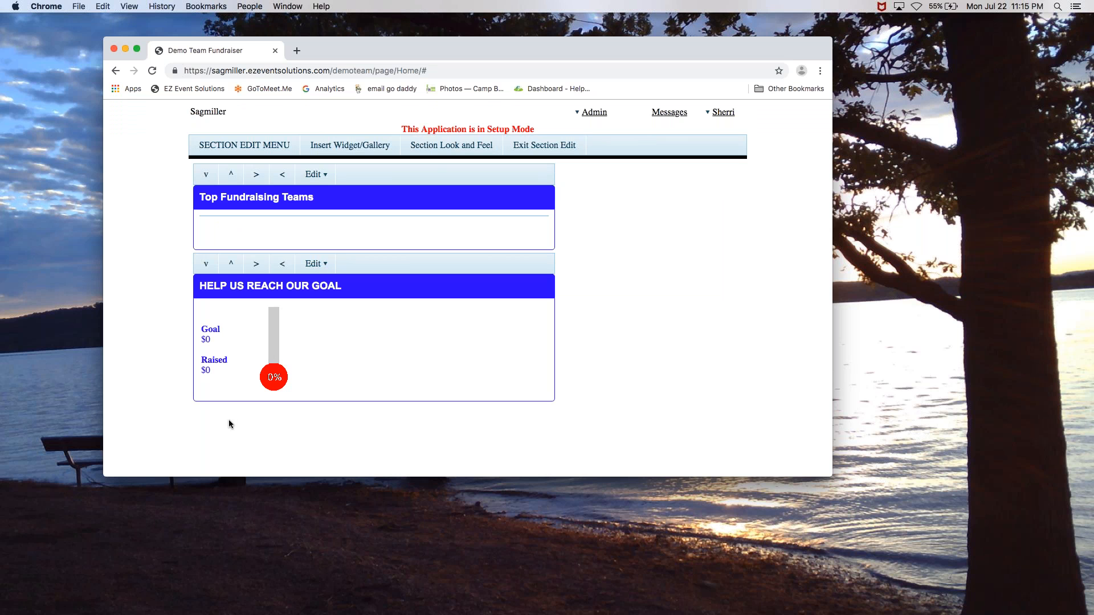
Move the goal chart, then Top Fundraising Teams beneath it, into the right column
left_click(311, 271)
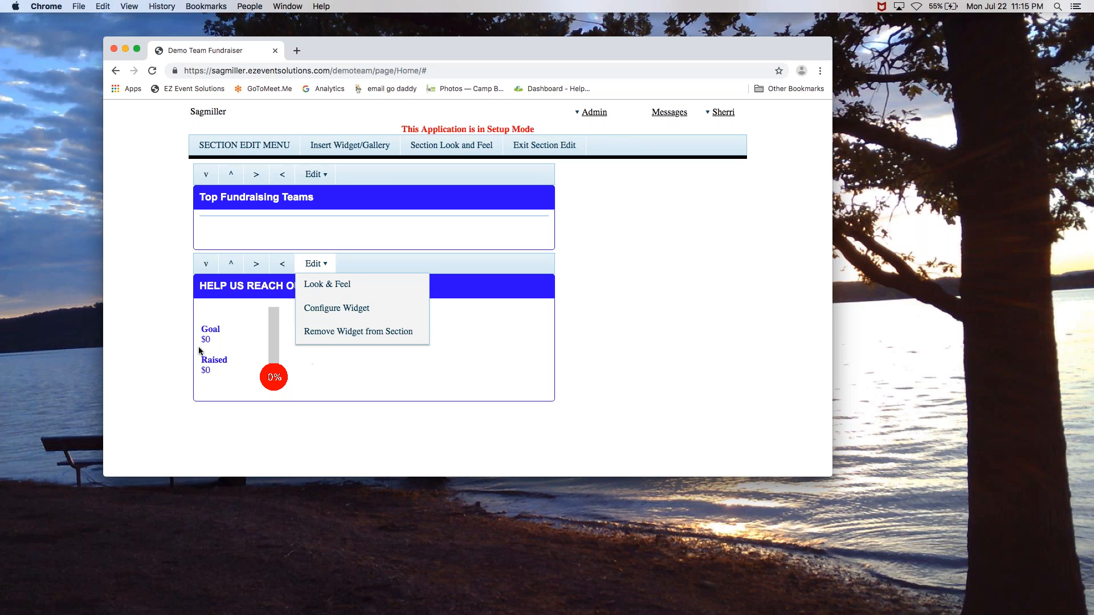
left_click(159, 342)
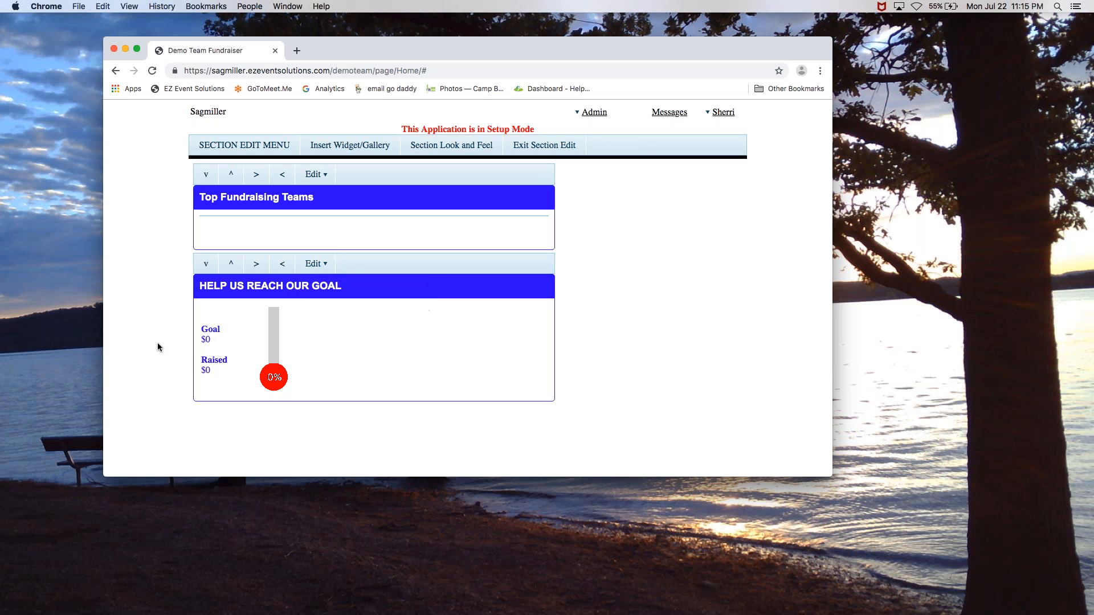
left_click(255, 265)
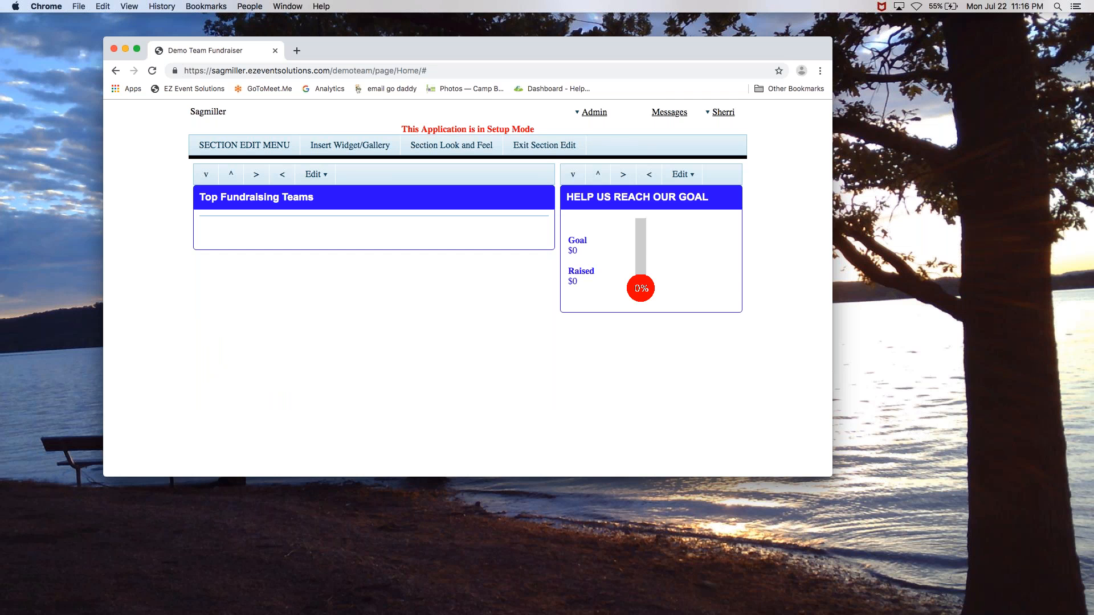
left_click(256, 175)
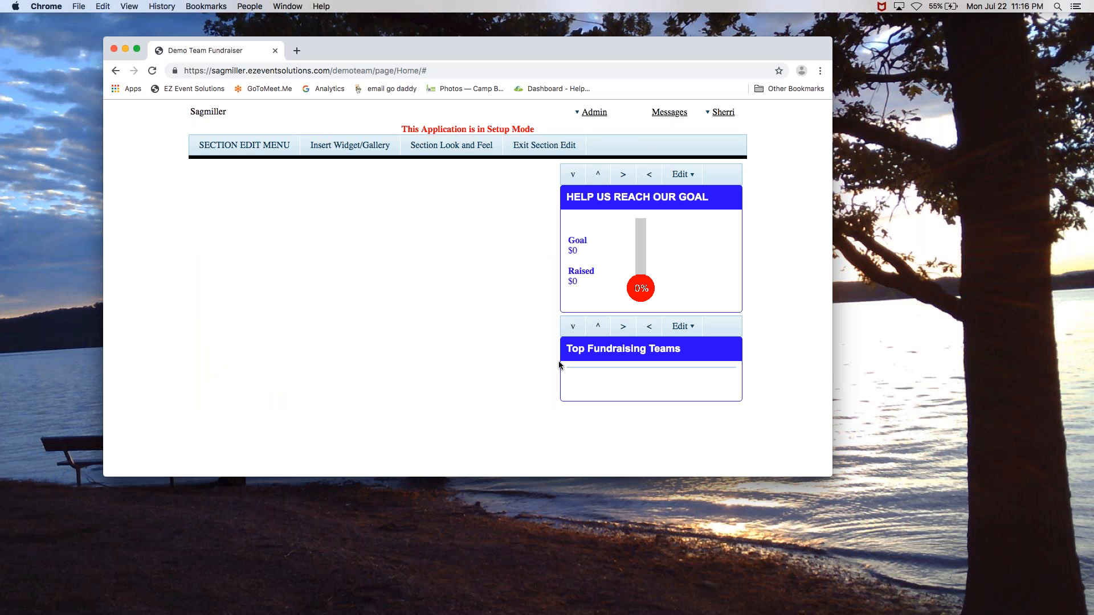
left_click(335, 152)
Create a new Text Widget named 'Event Info'
left_click(672, 131)
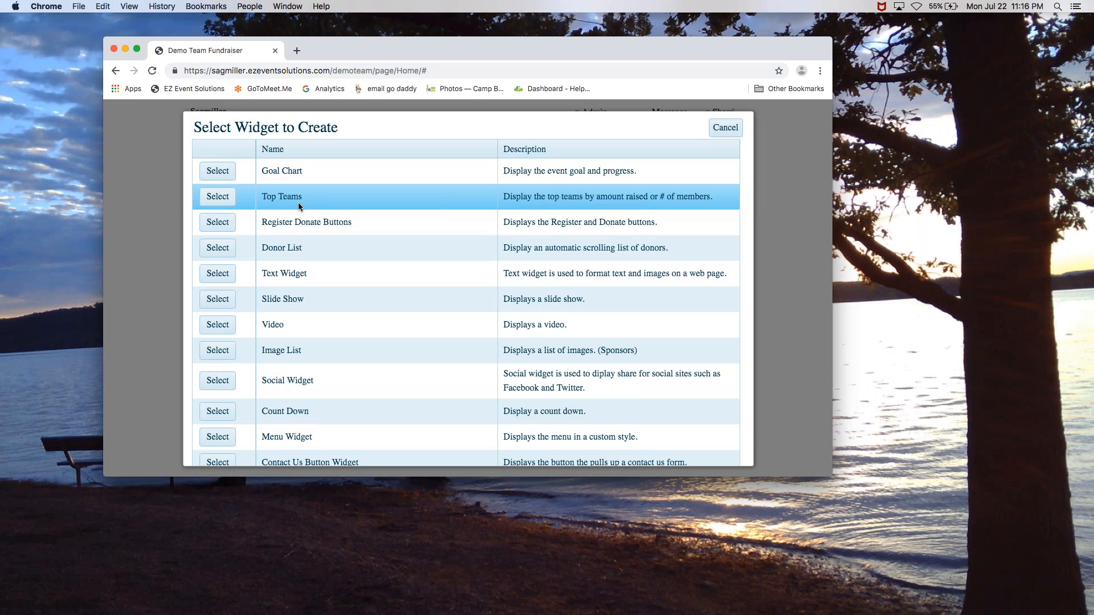
left_click(218, 276)
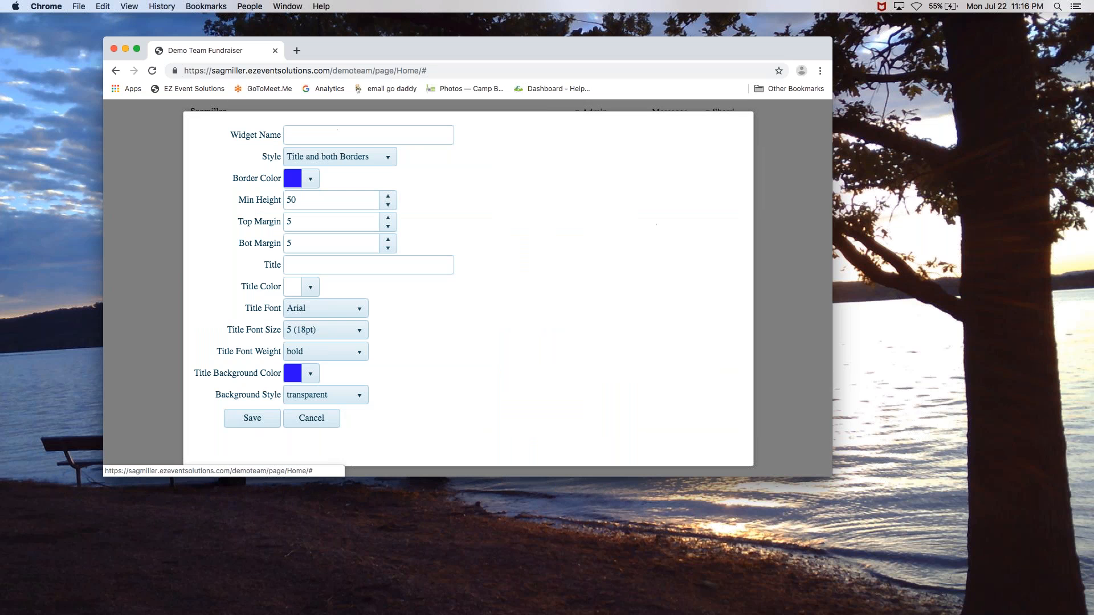
left_click(373, 141)
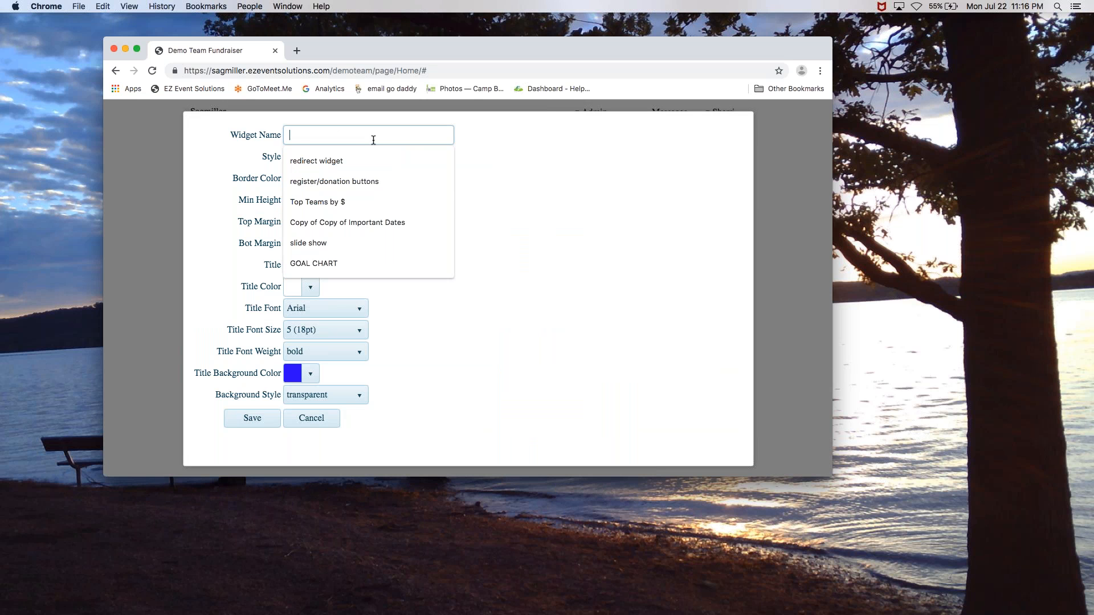
type("Eve")
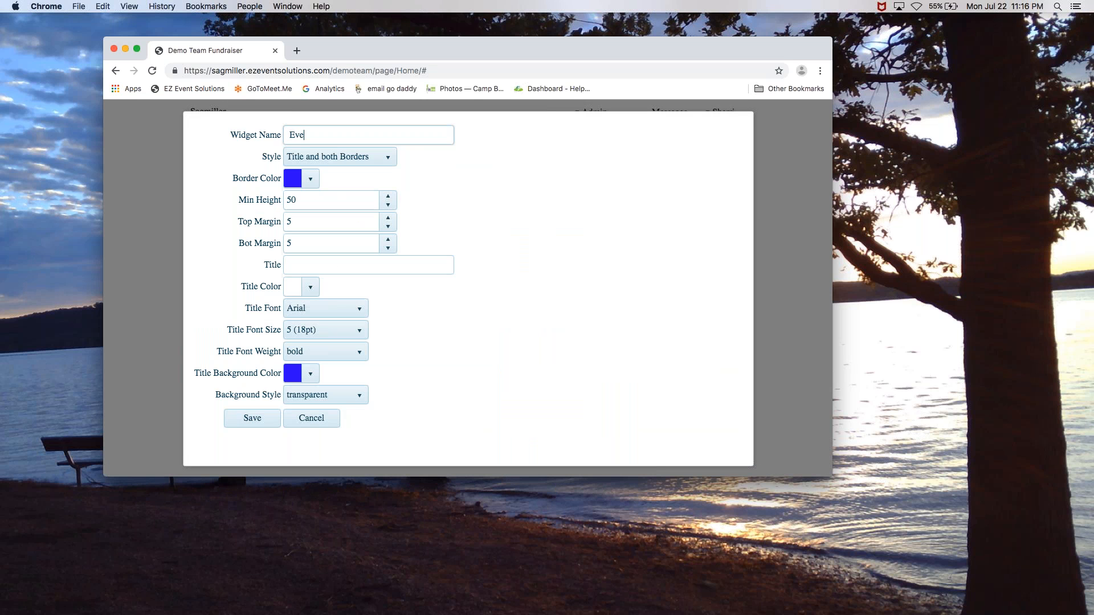
type("nt INfo")
key("BackSpace")
key("BackSpace")
key("BackSpace")
type("f")
key("BackSpace")
type("nfo")
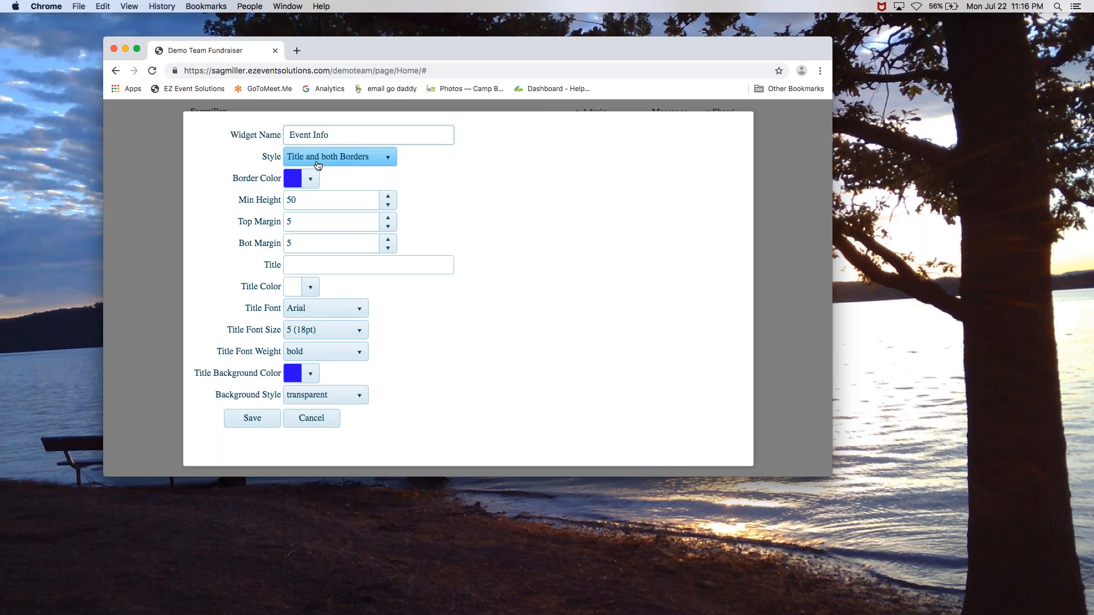
Give the widget the title 'Event Details' and save its settings
left_click(314, 266)
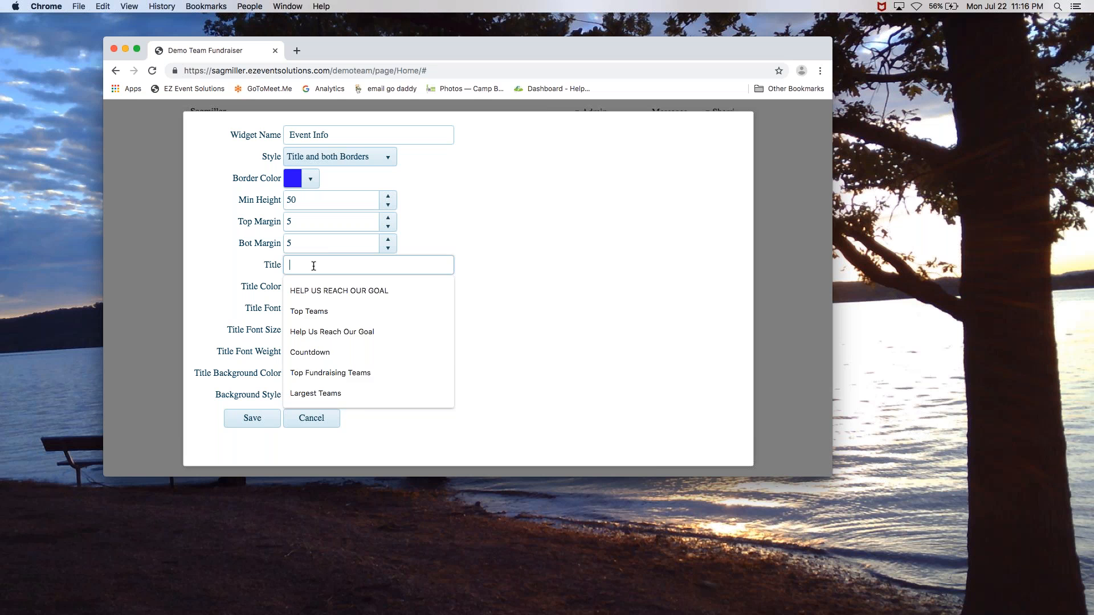
type("Event Details")
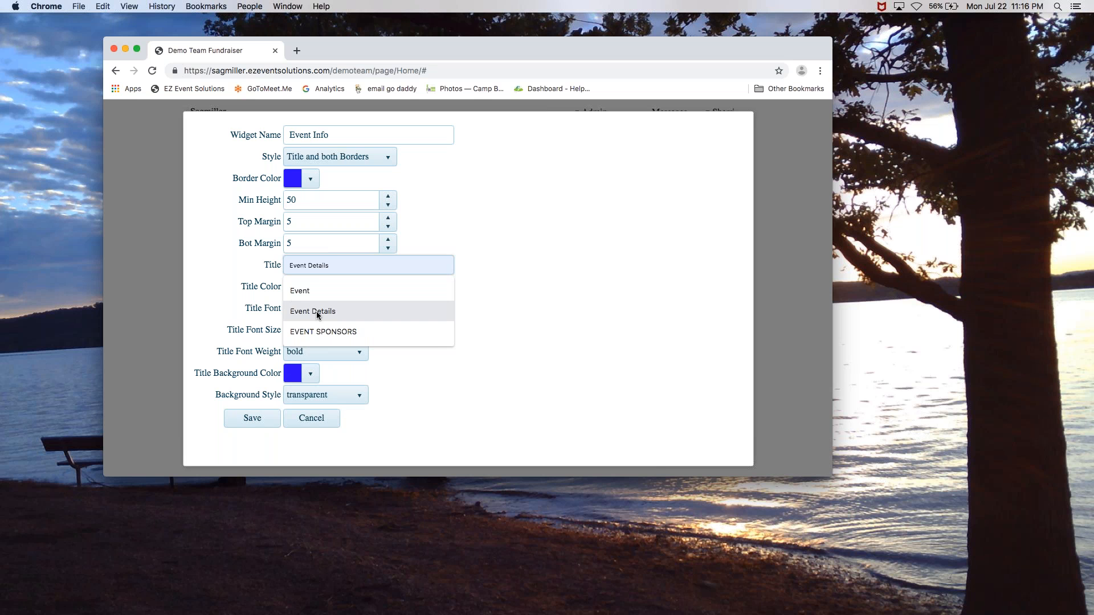
left_click(313, 312)
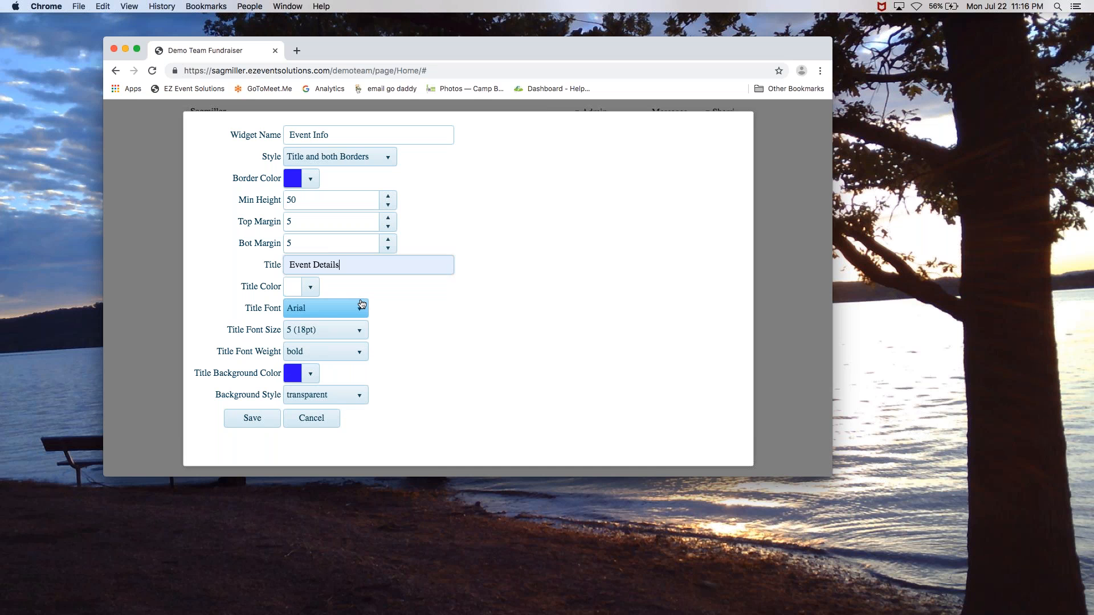
left_click(258, 424)
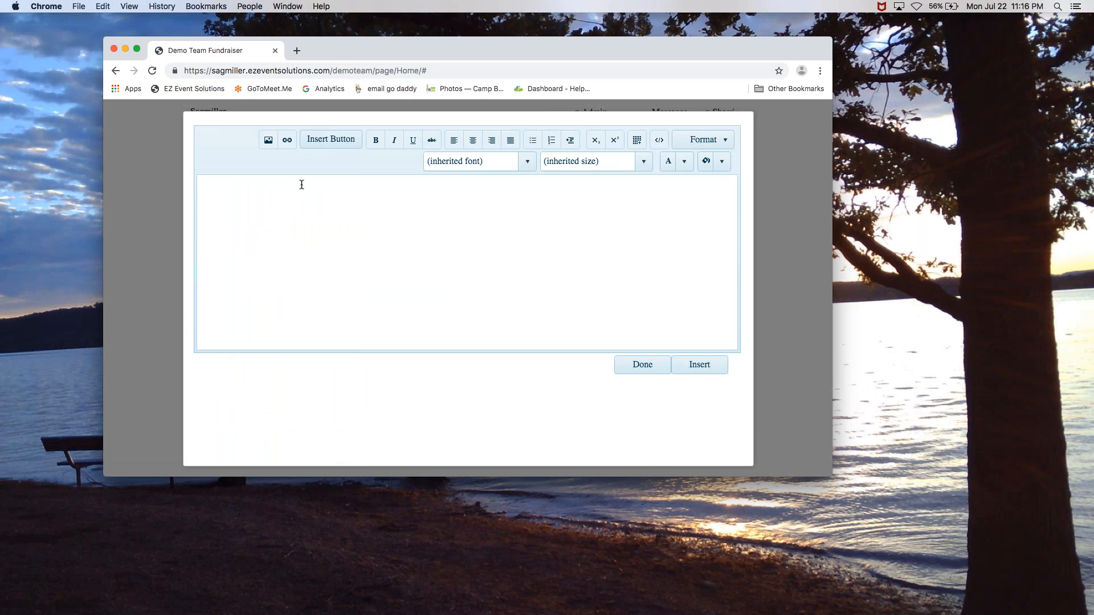
Look through the image gallery and upload page, then close it without adding an image
left_click(266, 146)
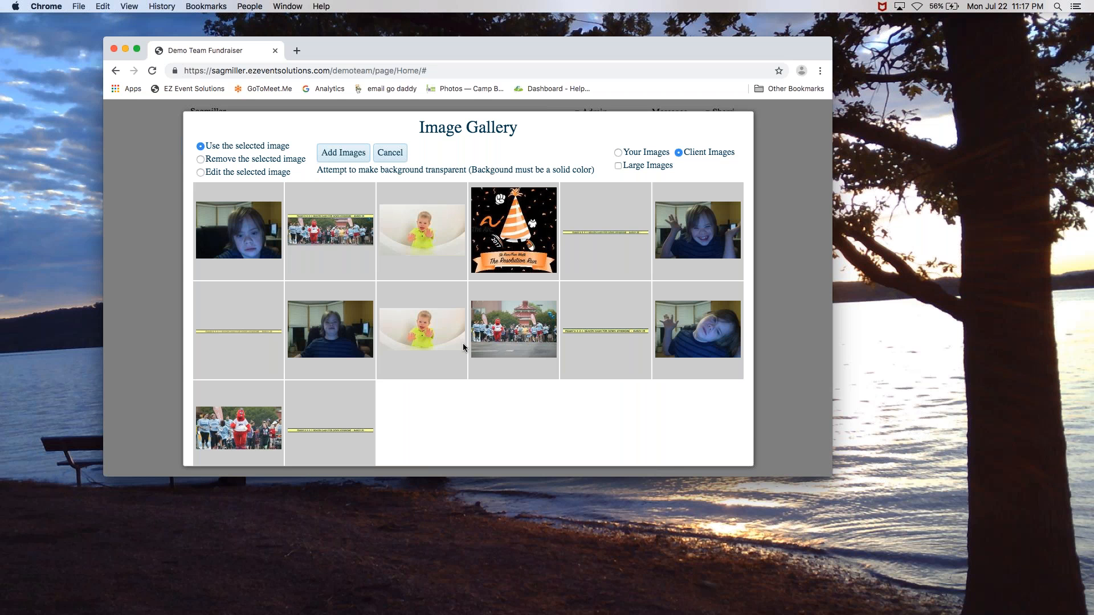
left_click(352, 158)
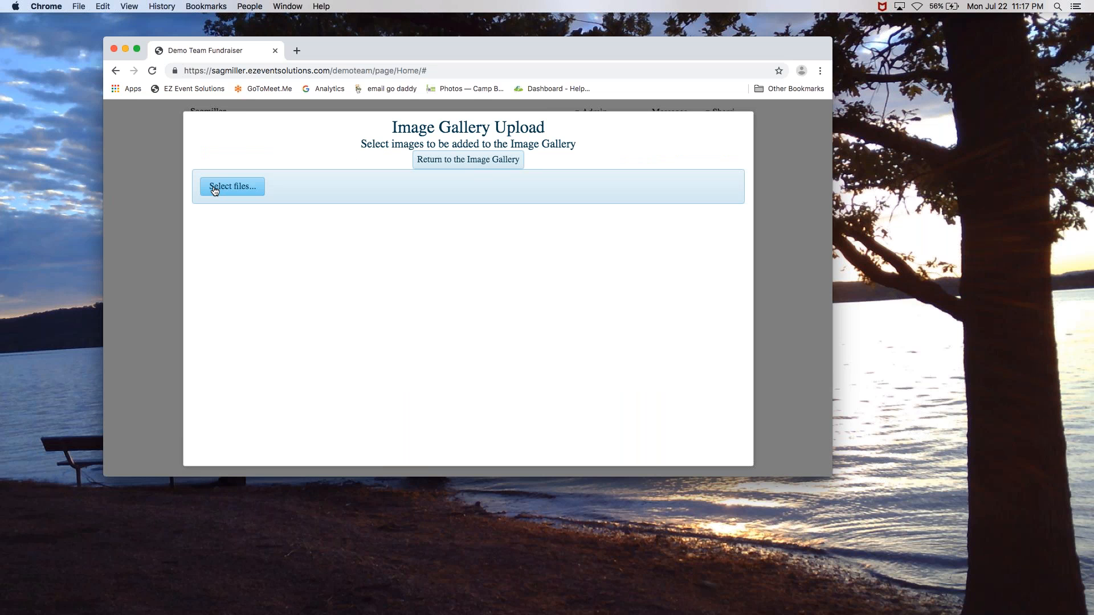
left_click(479, 163)
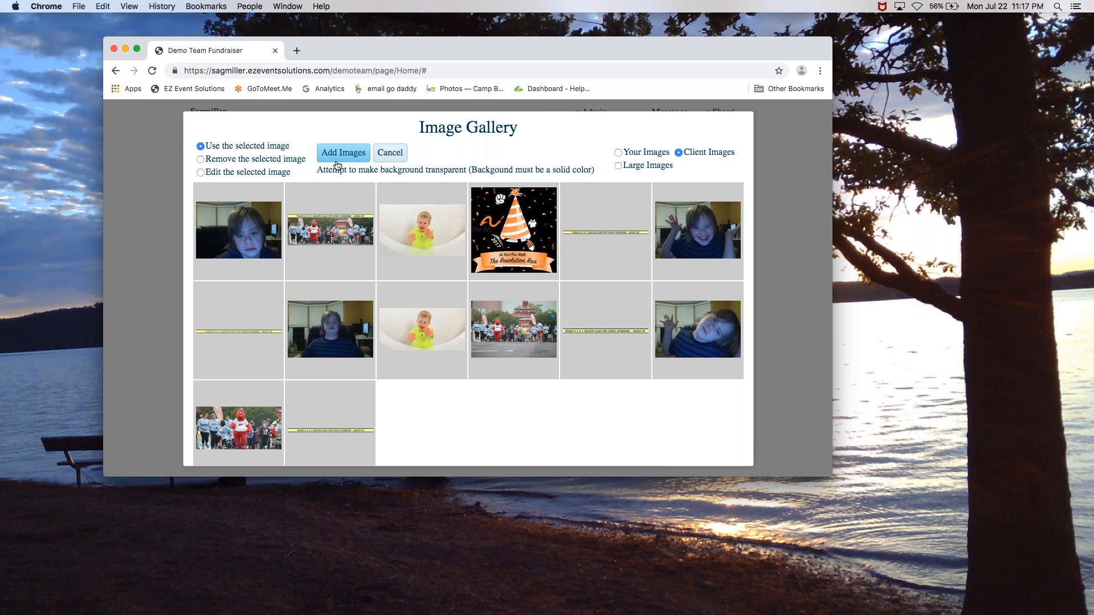
left_click(382, 161)
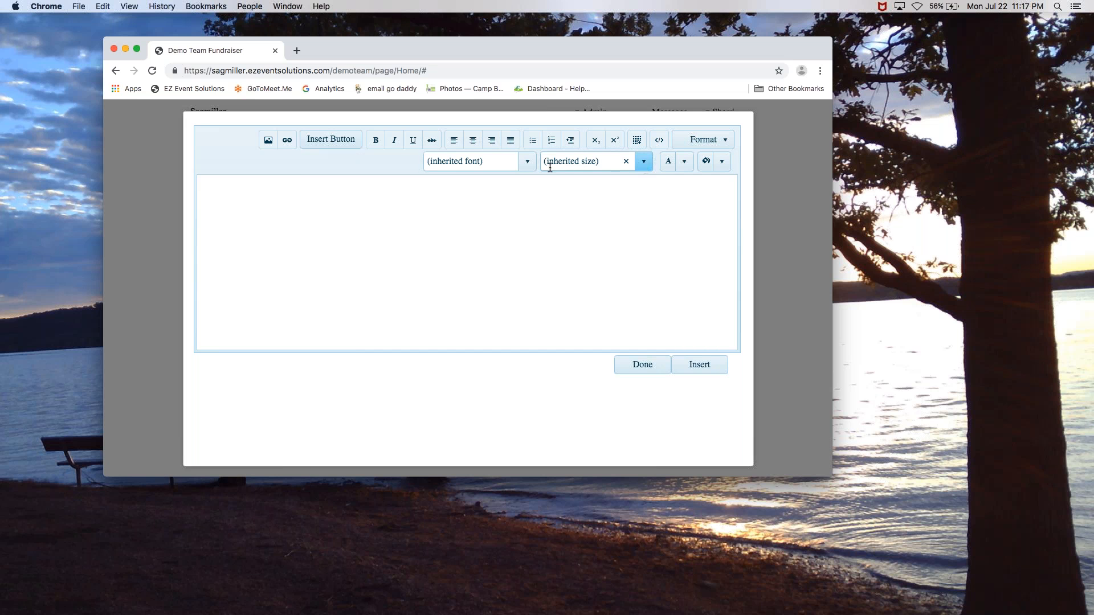
Format the text as Arial, 24pt, centre-aligned
left_click(524, 161)
left_click(484, 197)
left_click(643, 161)
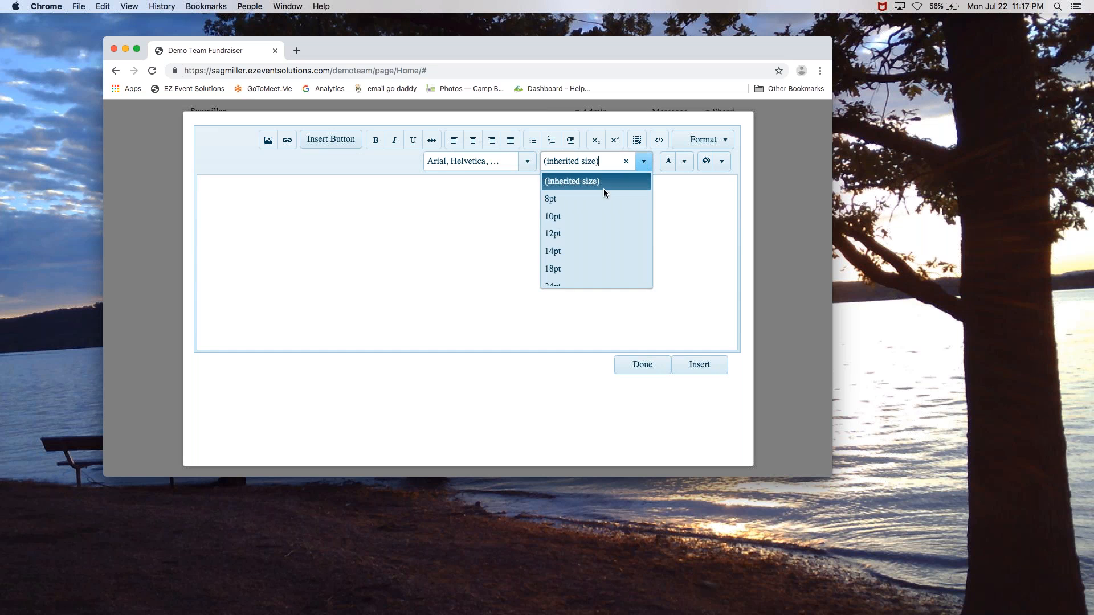
left_click(581, 283)
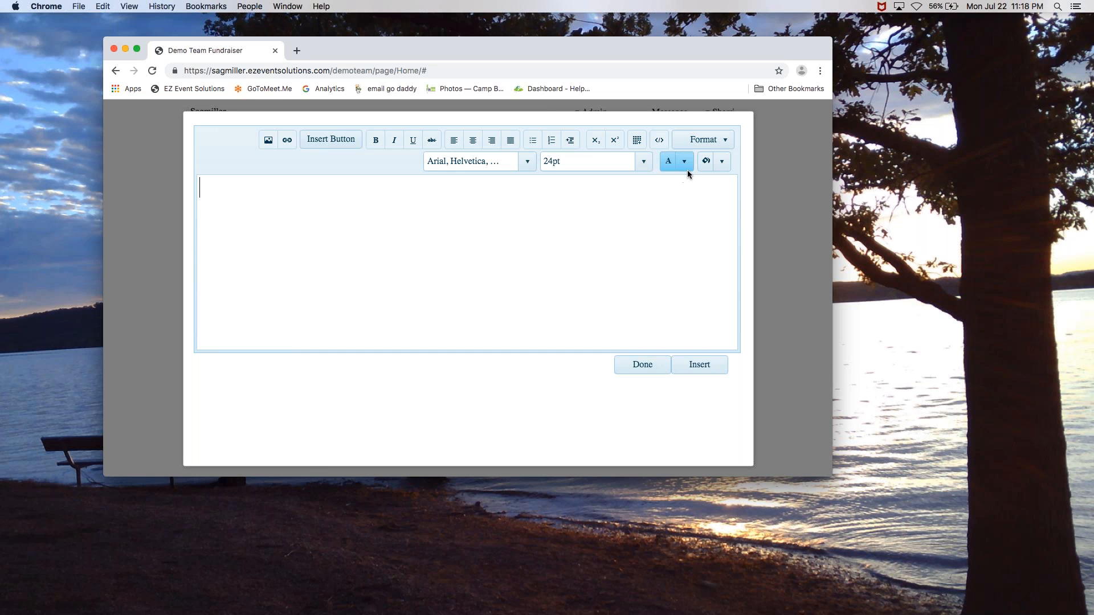
left_click(473, 140)
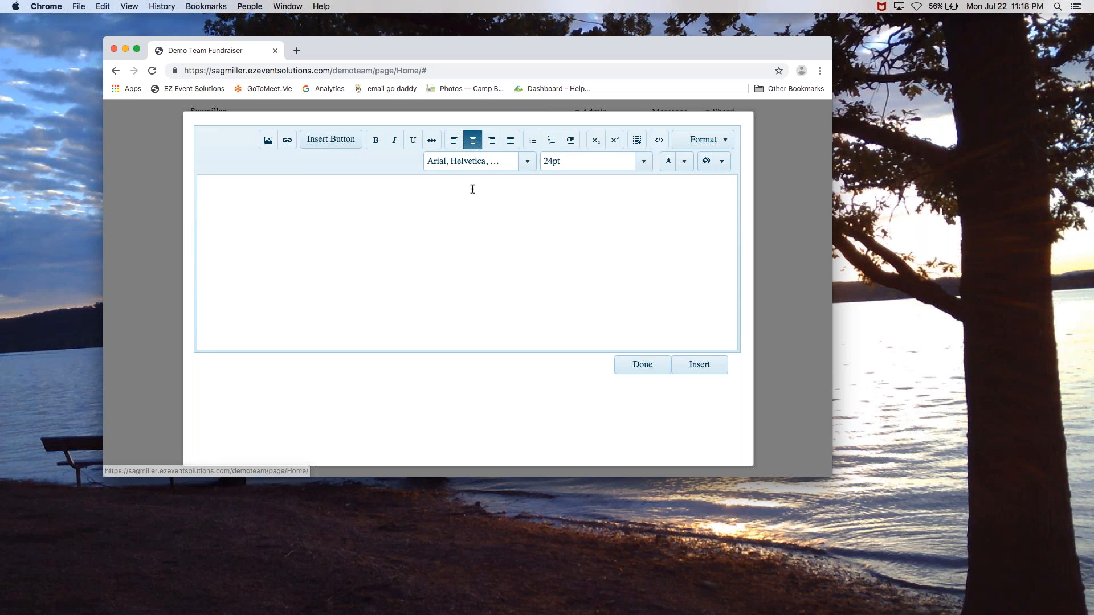
Enter 'This is my event information' and 'Please join us!' on two lines and insert it
type("This is my event i")
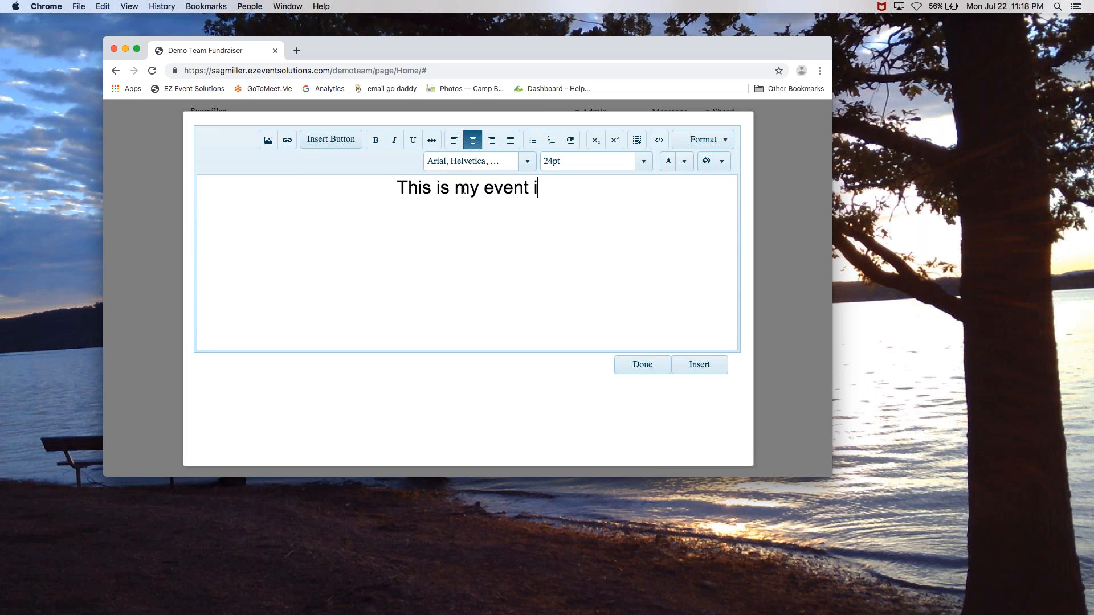
type("nformation")
key("Return")
type("Please jou")
key("BackSpace")
type("in us!")
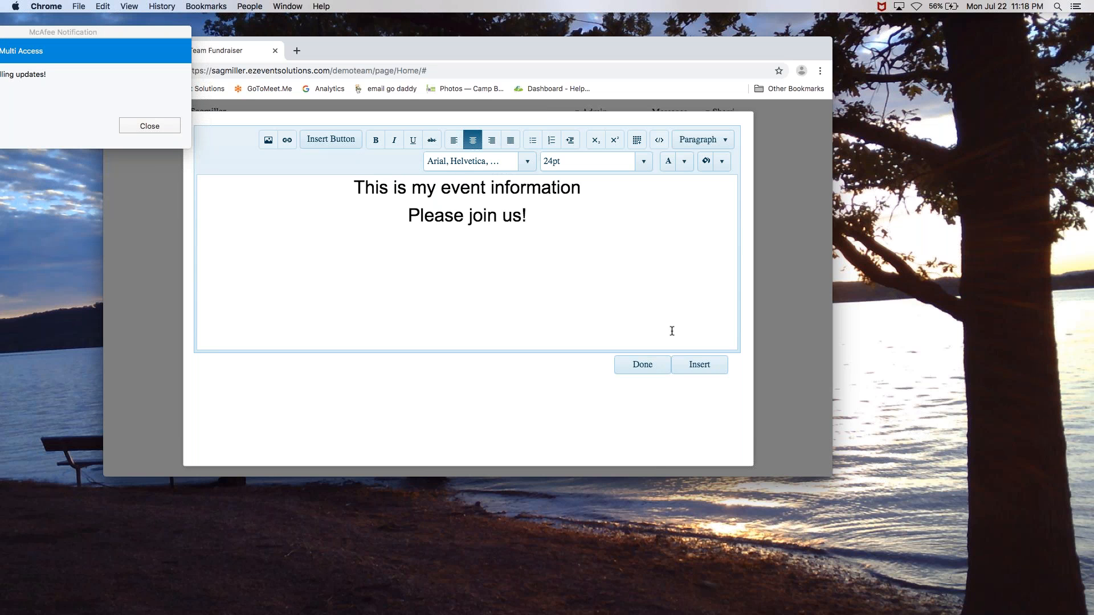
left_click(708, 366)
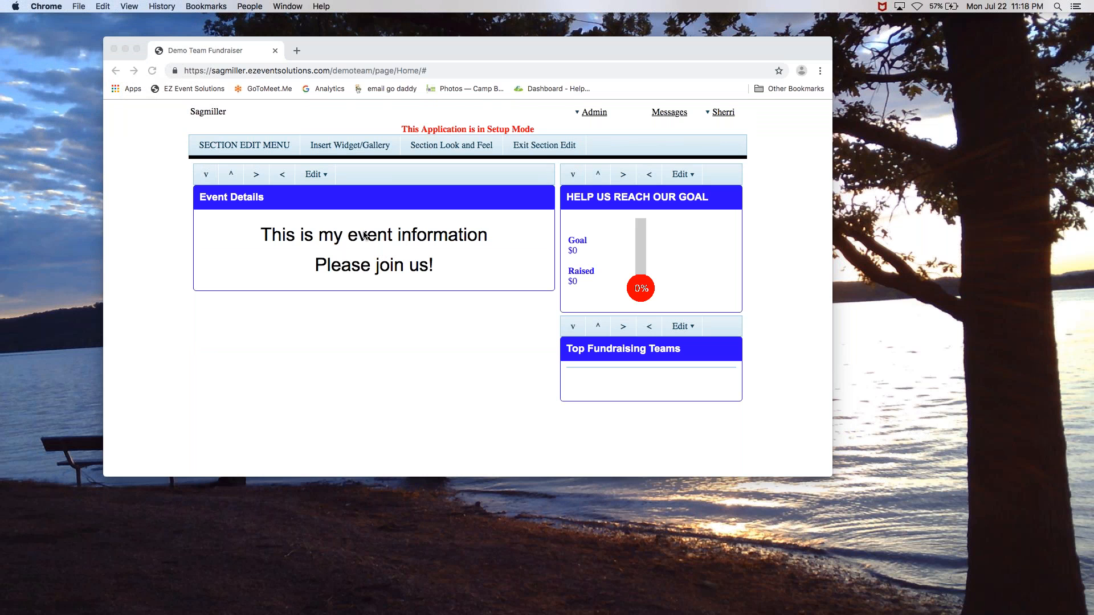
Start a new widget from the gallery using the Register Donate Buttons type
left_click(348, 152)
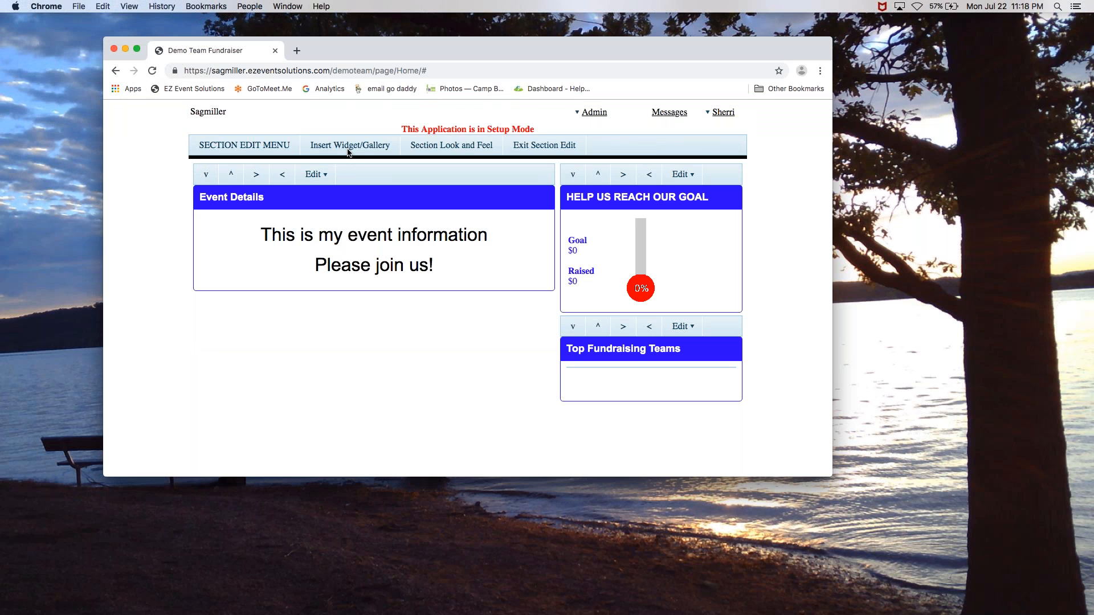
left_click(348, 152)
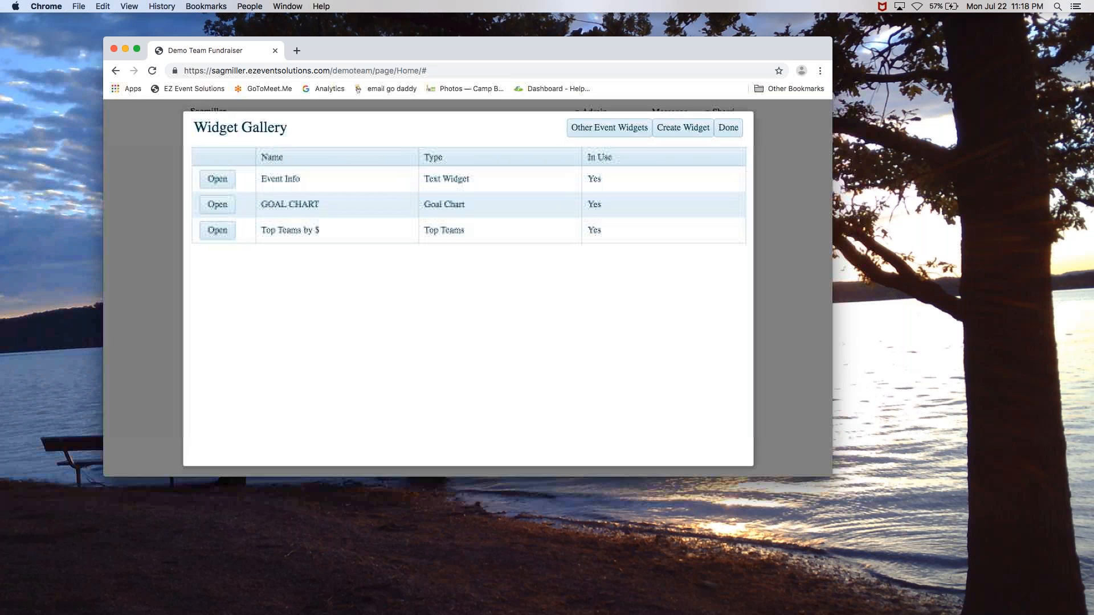
left_click(669, 130)
left_click(670, 131)
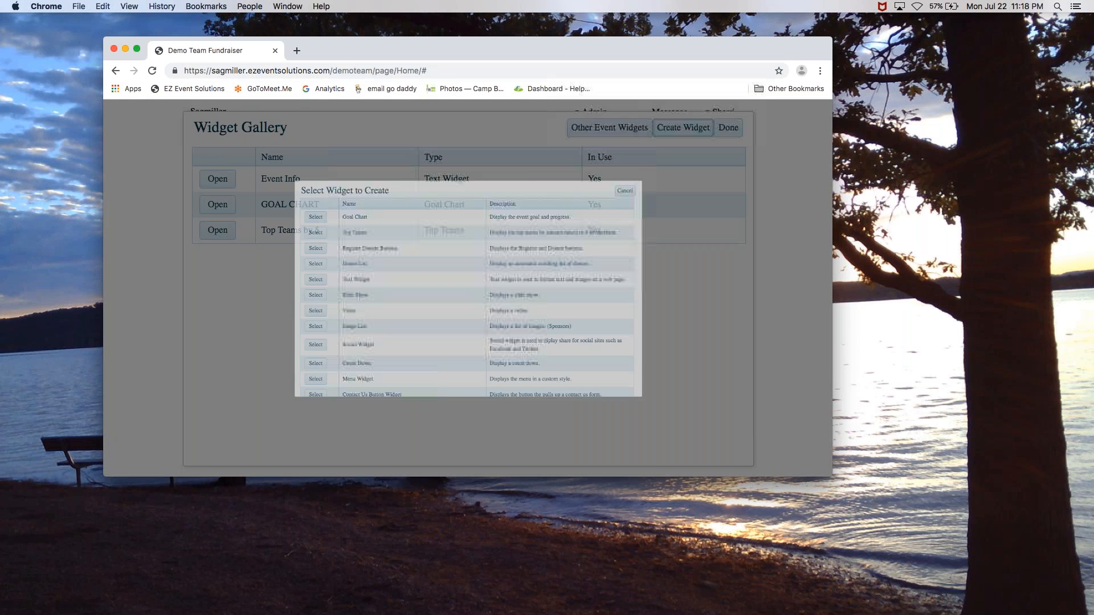
left_click(218, 227)
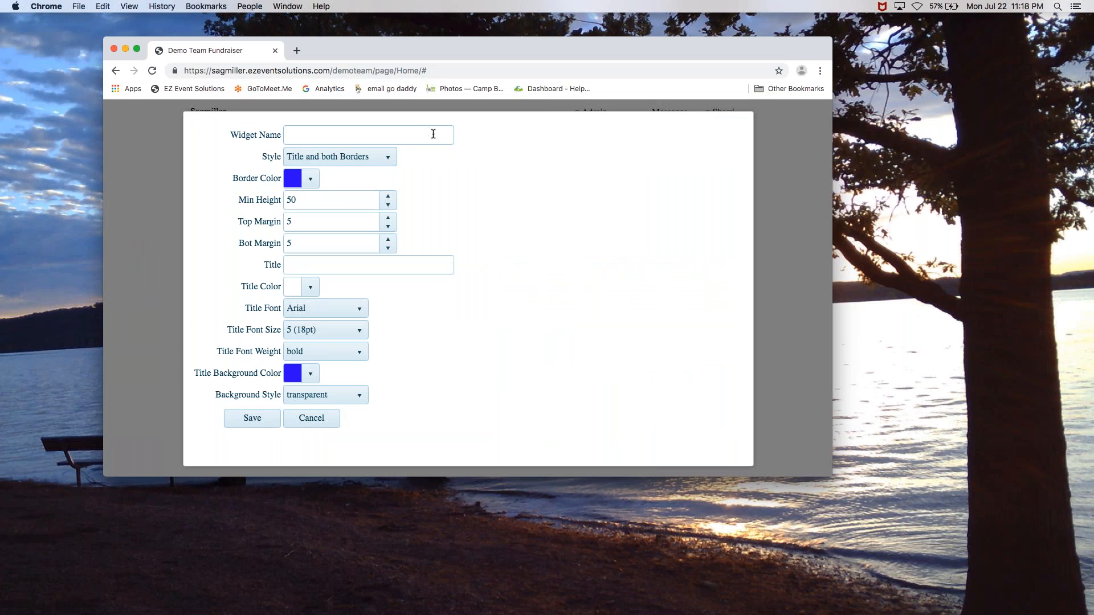
Name the widget 'register/donation buttons', set its style to No Title and No border, and save
left_click(433, 135)
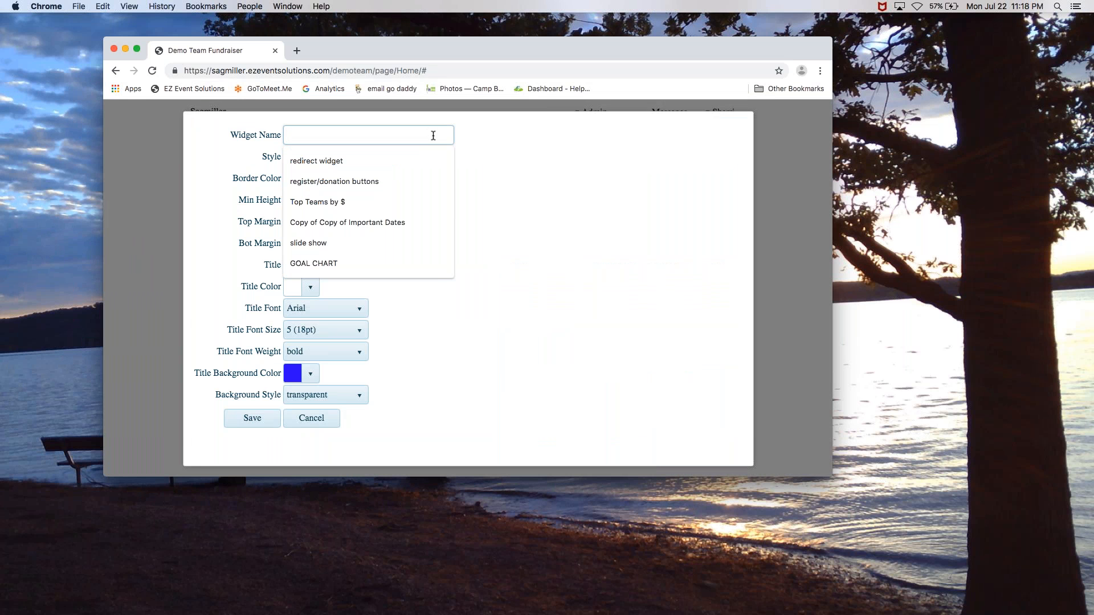
type("register/donation buttons")
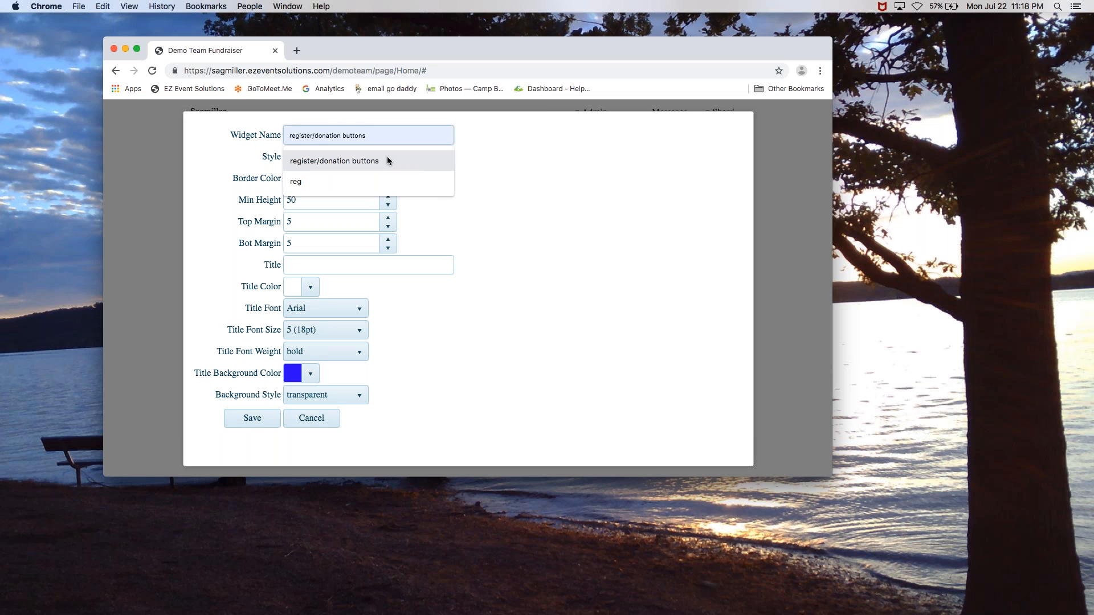
left_click(387, 159)
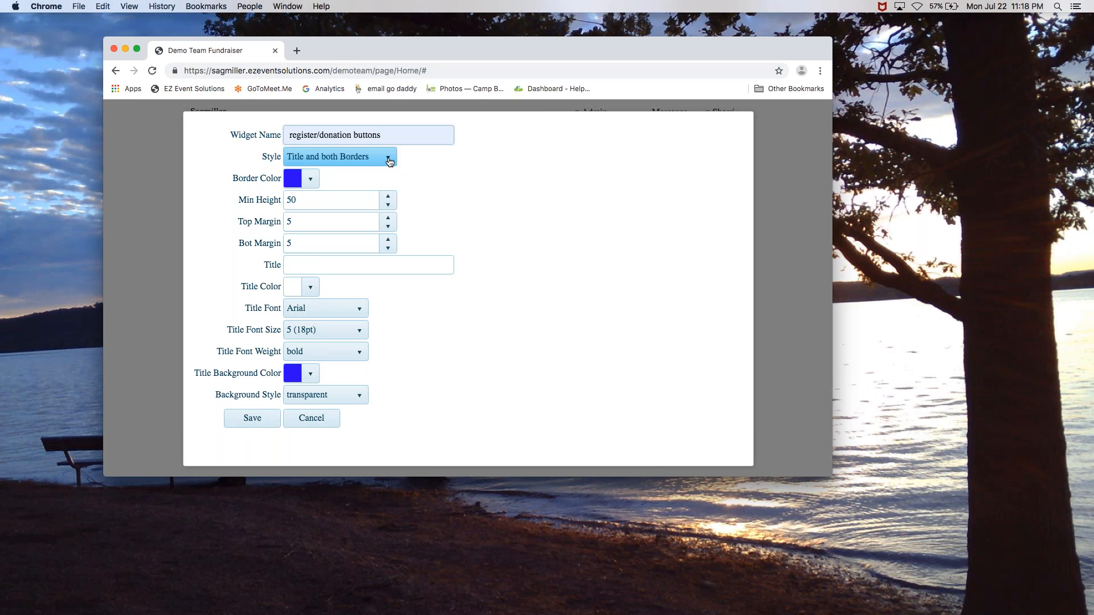
left_click(388, 161)
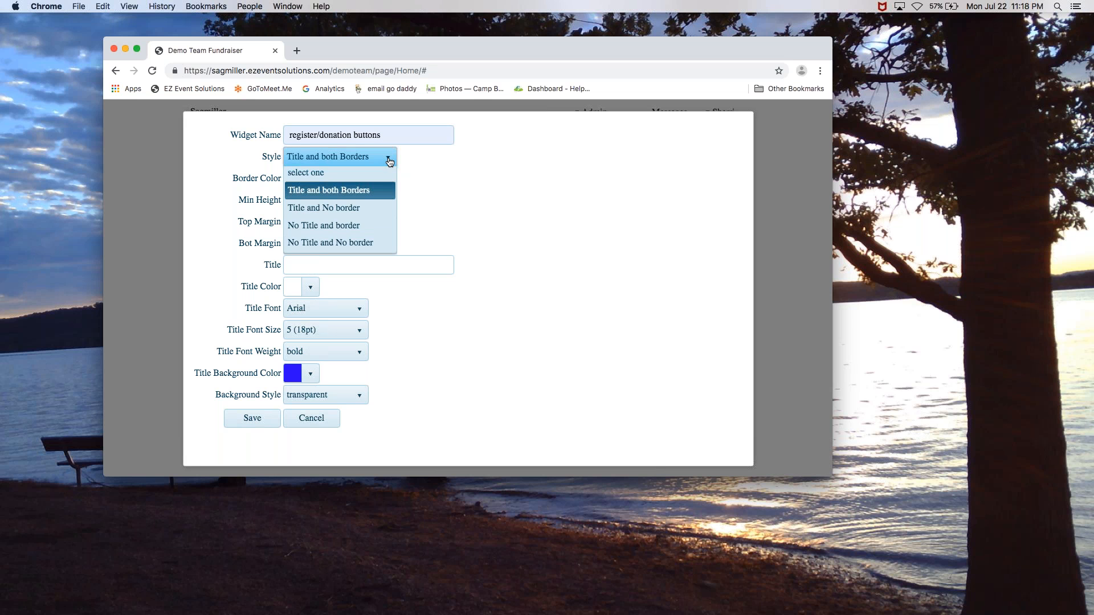
left_click(351, 246)
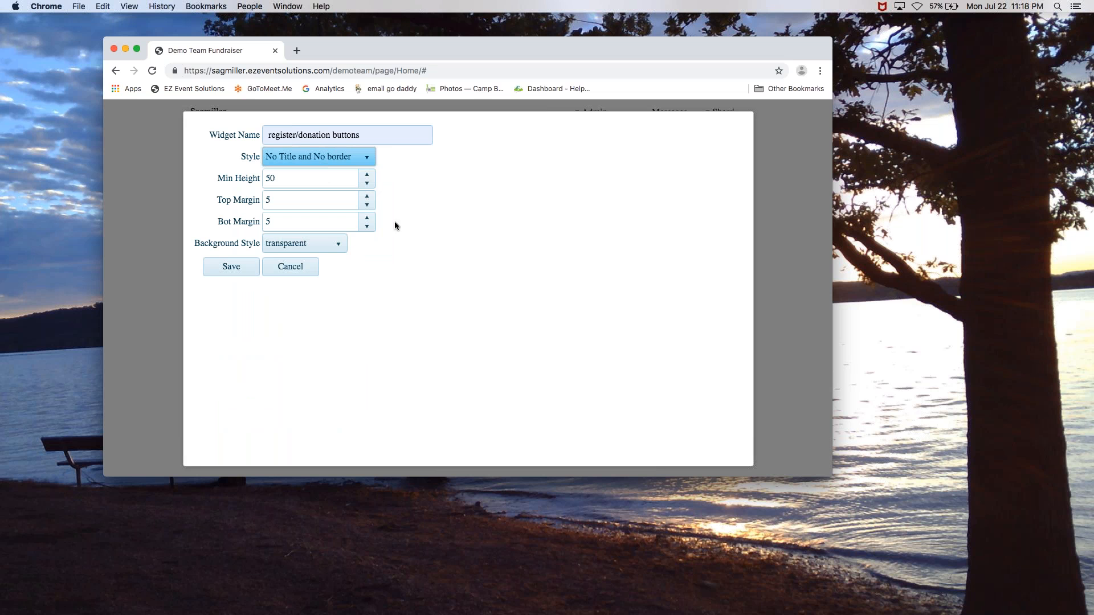
left_click(223, 271)
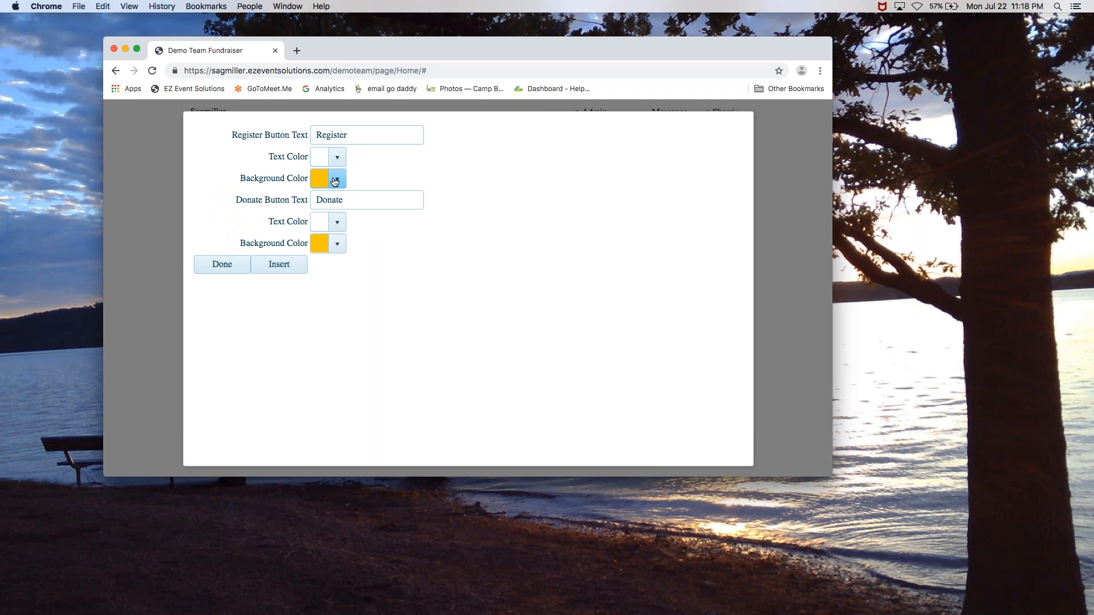
Make the Donate button background blue and insert the Register and Donate buttons
left_click(337, 244)
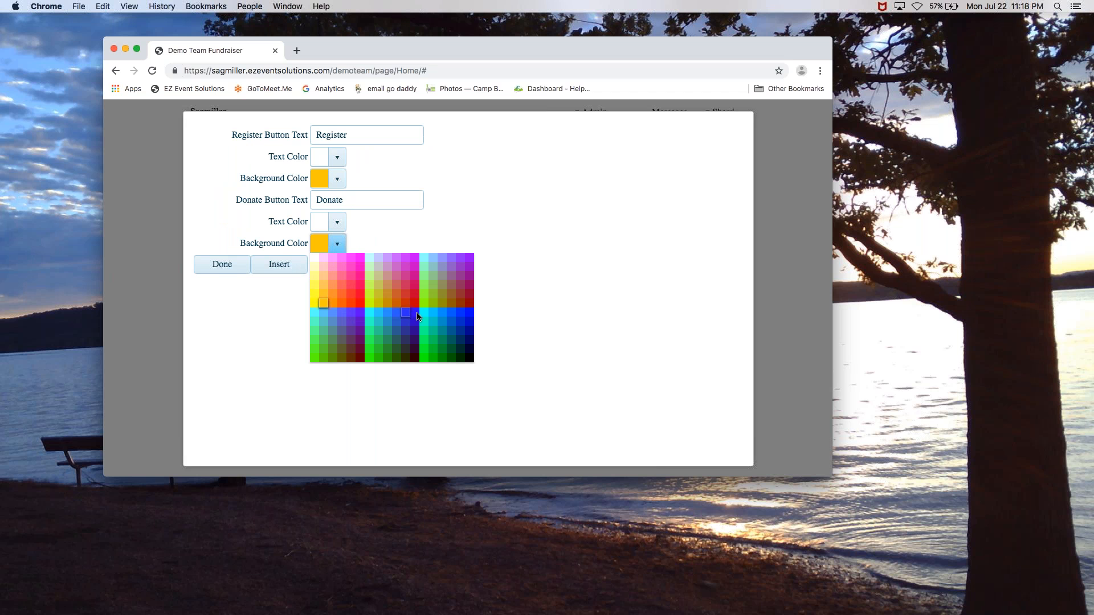
left_click(412, 313)
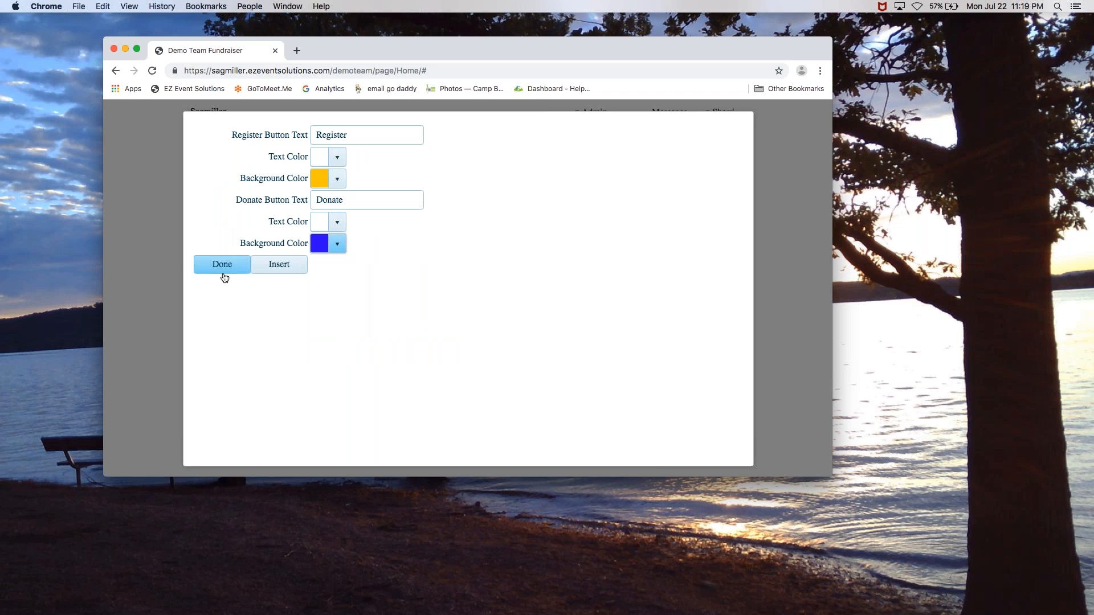
left_click(276, 265)
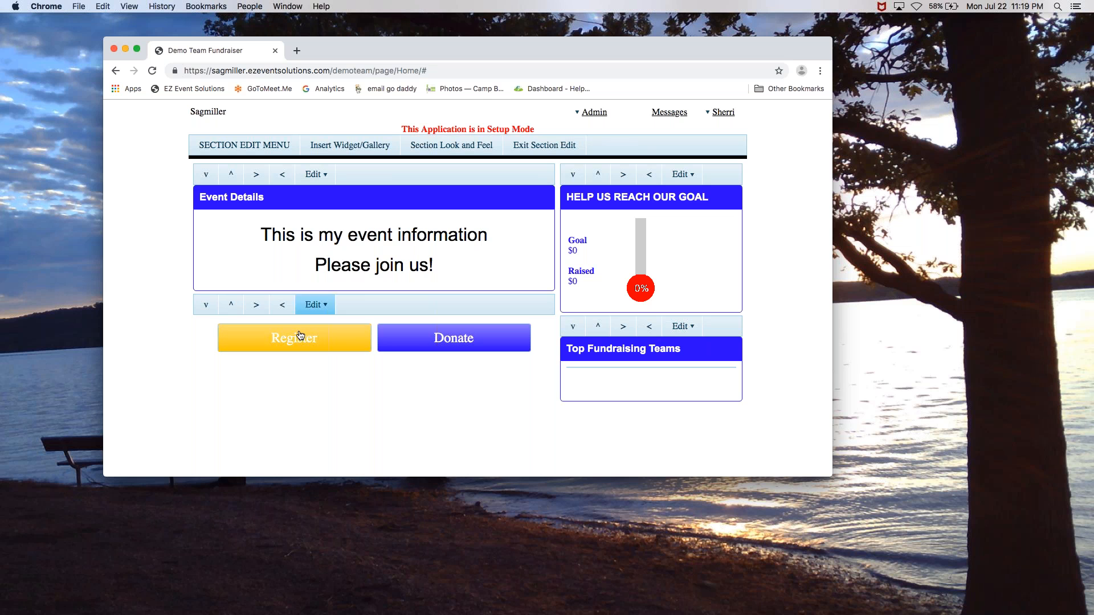
Move the Register/Donate buttons above Event Details in the left column and exit section editing
left_click(254, 306)
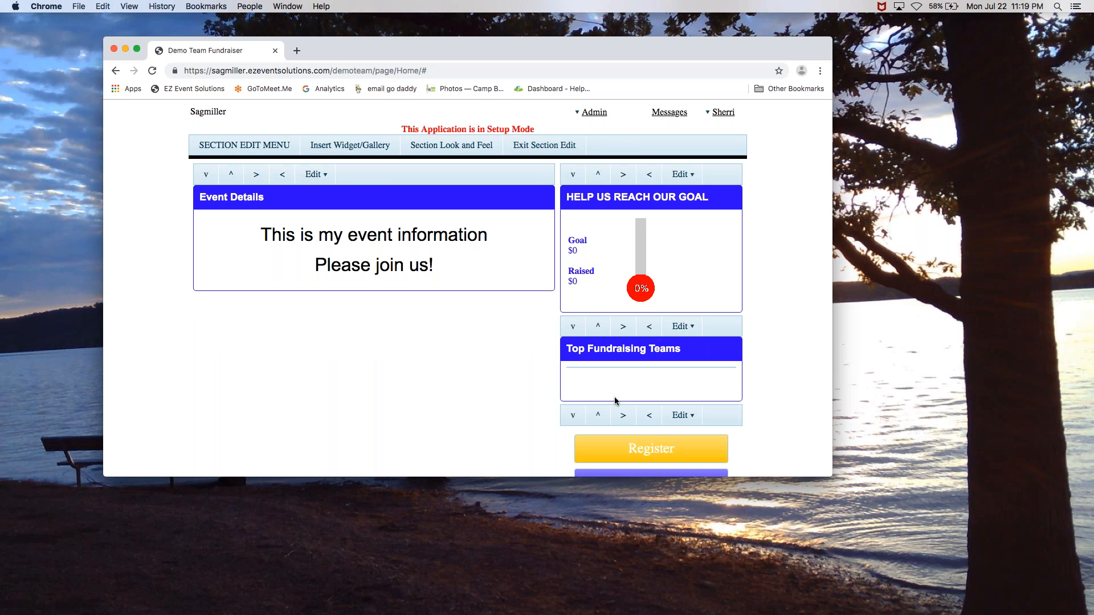
left_click(649, 416)
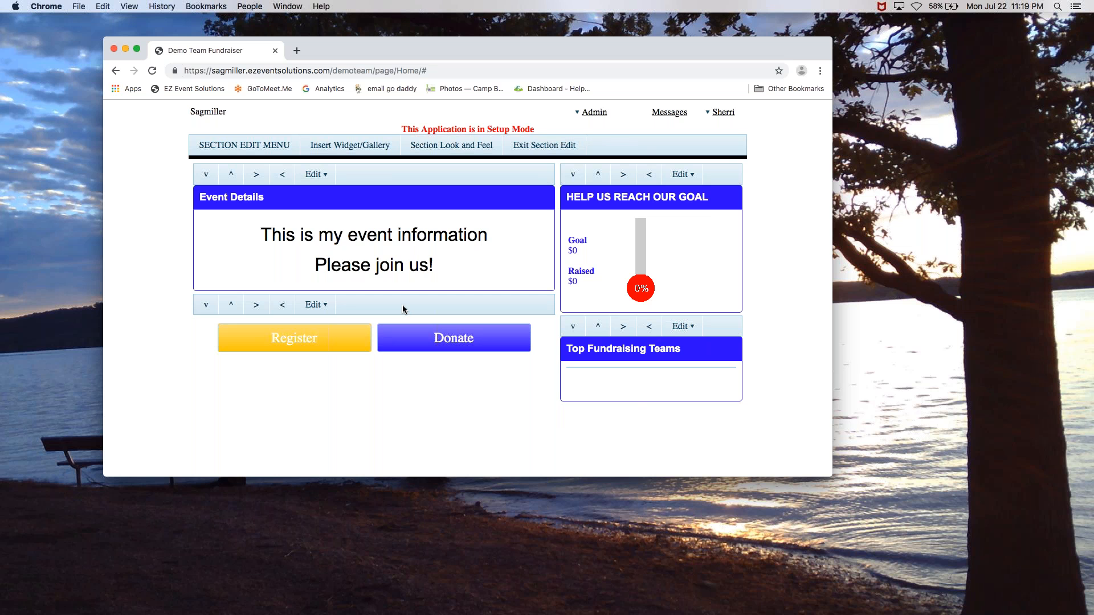
left_click(231, 305)
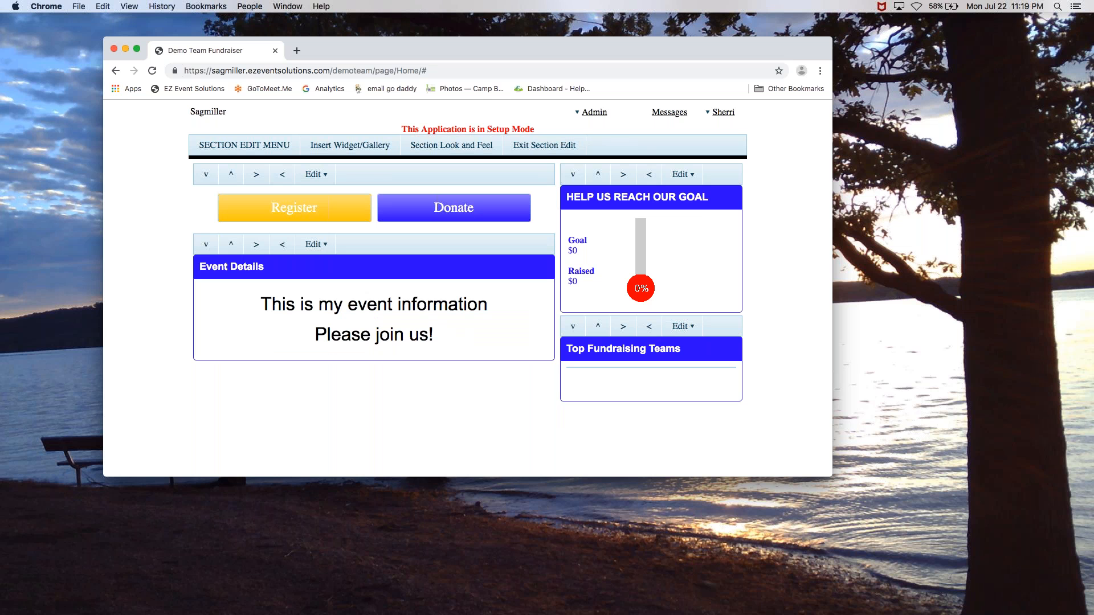
left_click(552, 152)
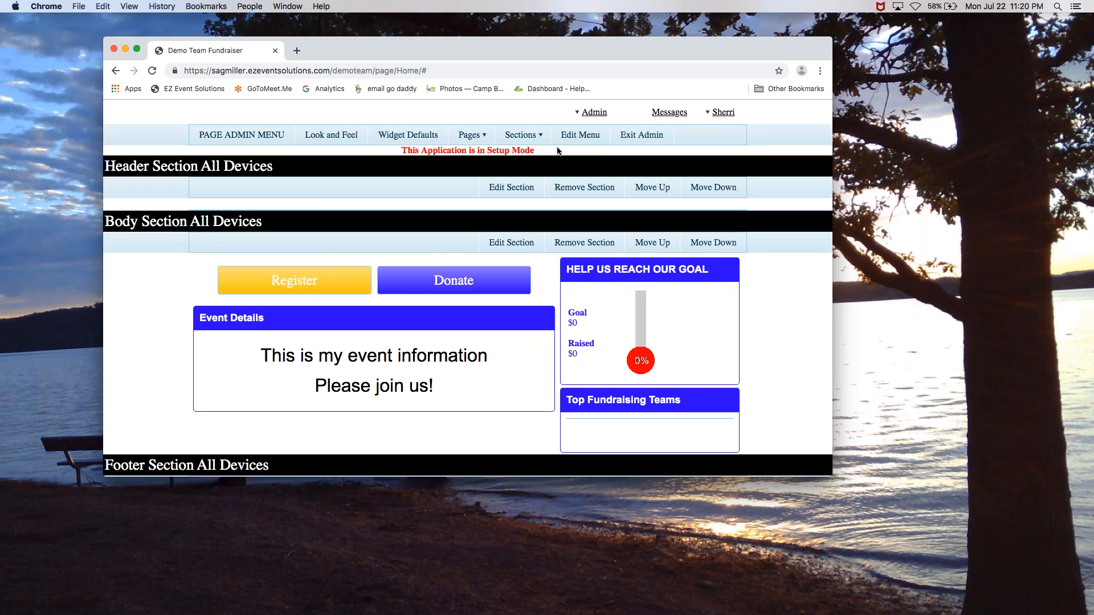
Exit admin mode, scroll through the finished fundraiser page, then go to the EZ Event Solutions home site
left_click(630, 139)
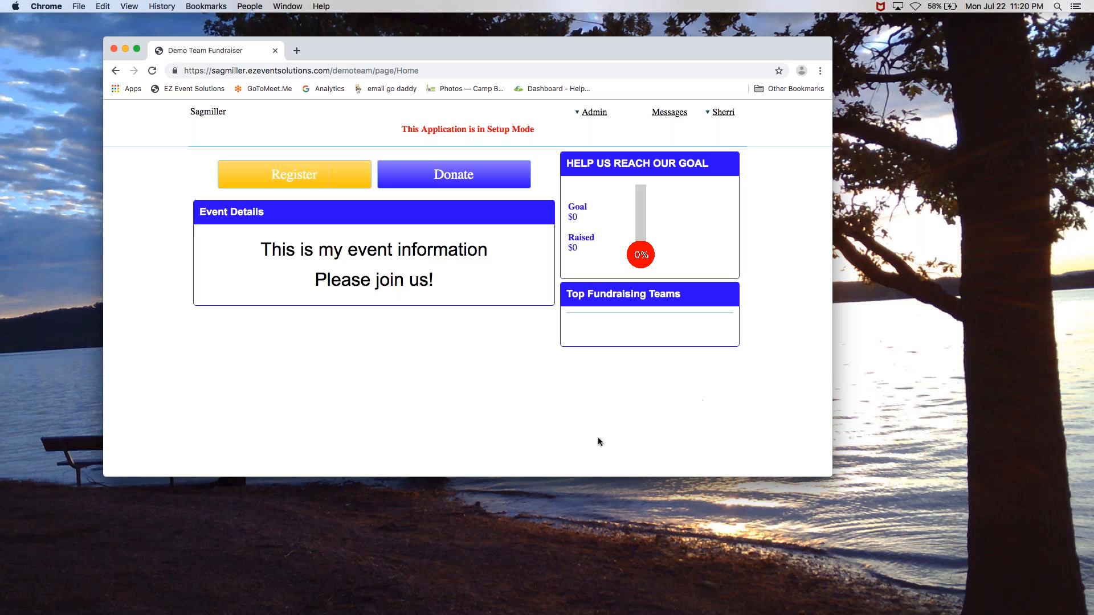
scroll(597, 437, "down", 1)
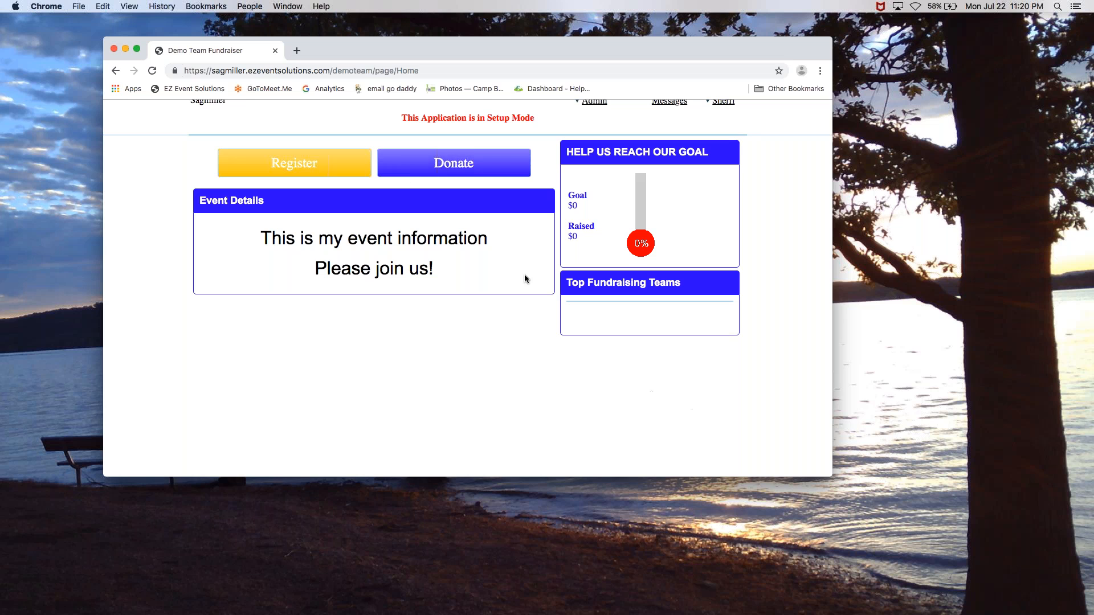
left_click(207, 89)
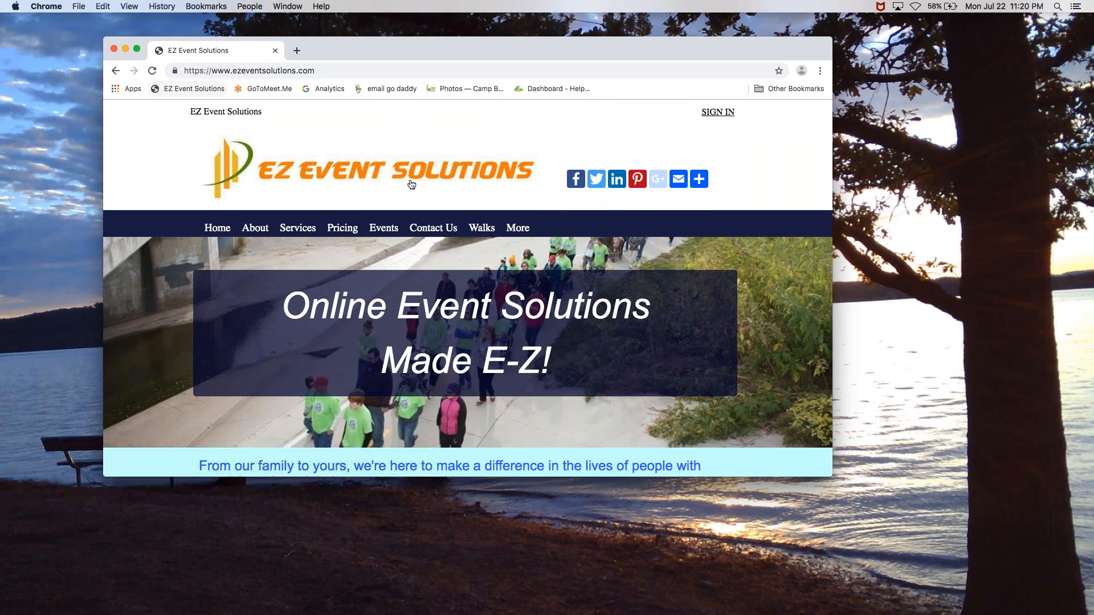
left_click(380, 229)
scroll(380, 229, "down", 5)
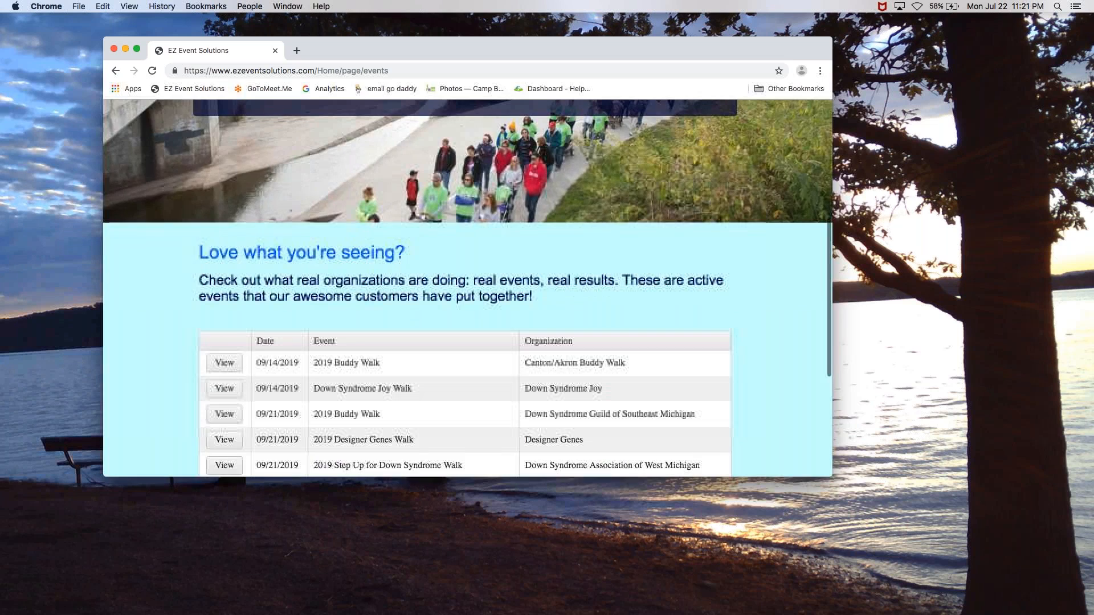
scroll(226, 257, "down", 5)
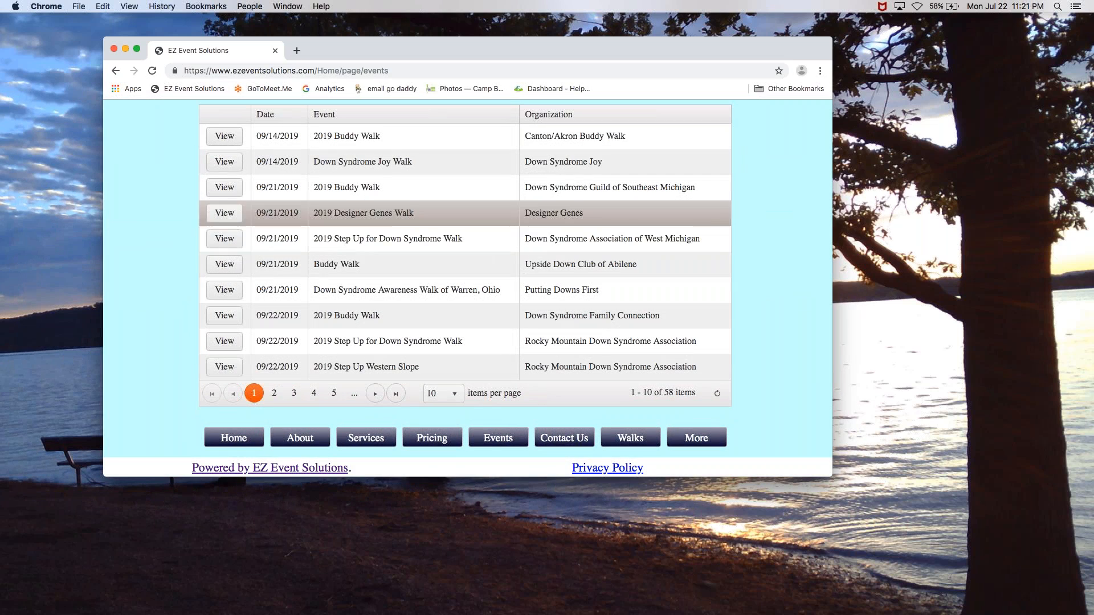
scroll(164, 268, "up", 5)
scroll(164, 269, "up", 3)
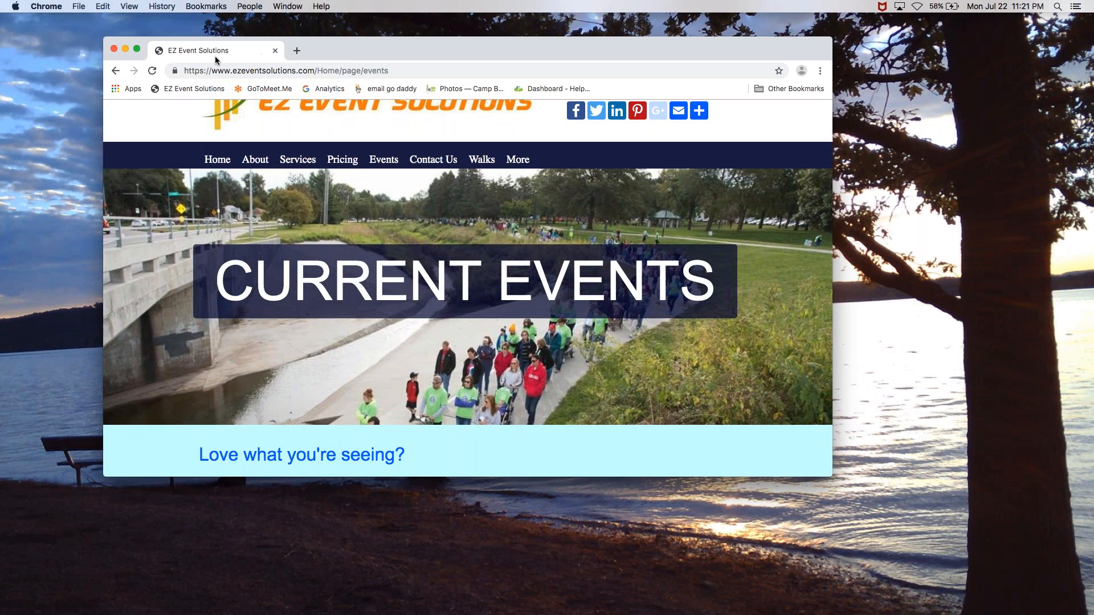
left_click(115, 71)
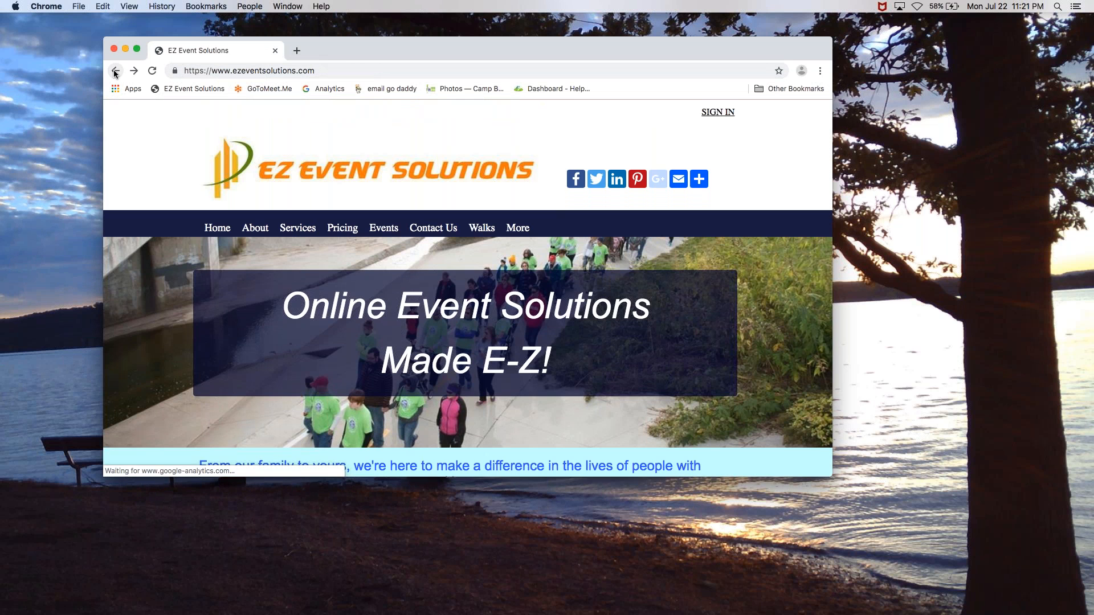